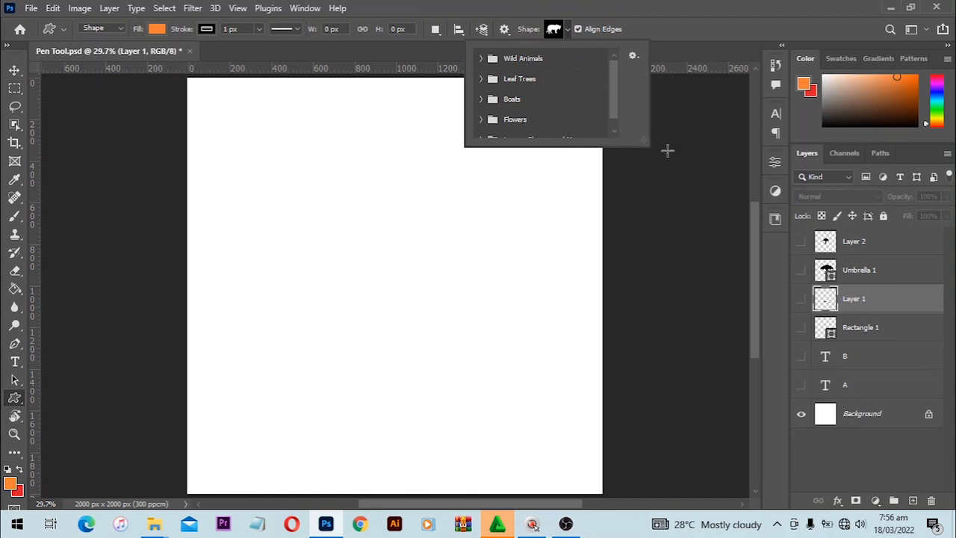
# Browse the Legacy Shapes and More folder, cancel the custom shape prompt, and switch to the Move tool
pyautogui.moveTo(638, 148); pyautogui.dragTo(753, 450)
pyautogui.click(483, 140)
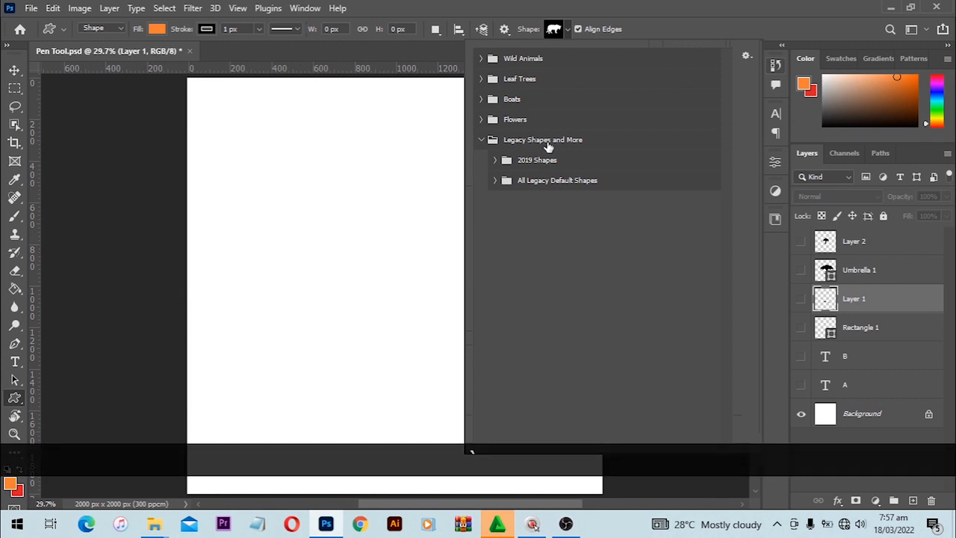
pyautogui.click(428, 141)
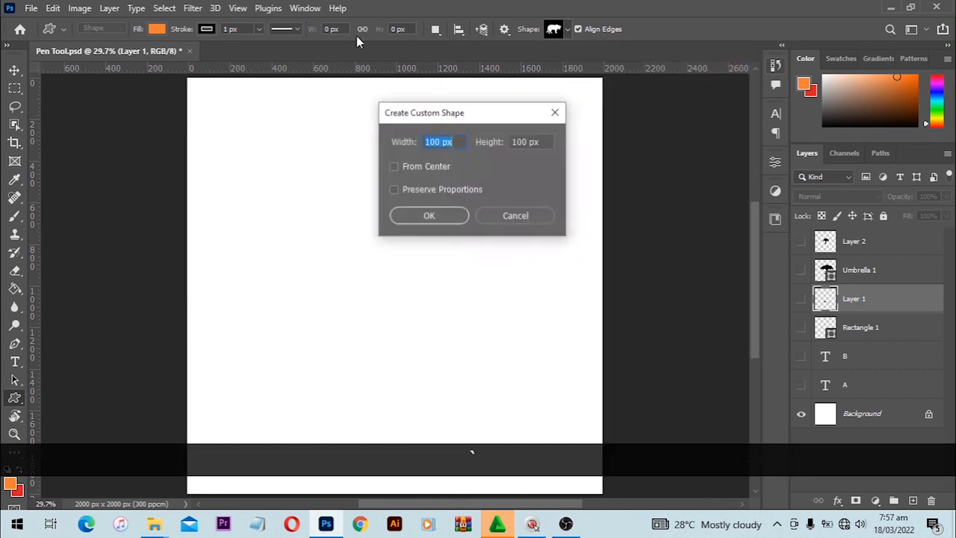
pyautogui.click(507, 216)
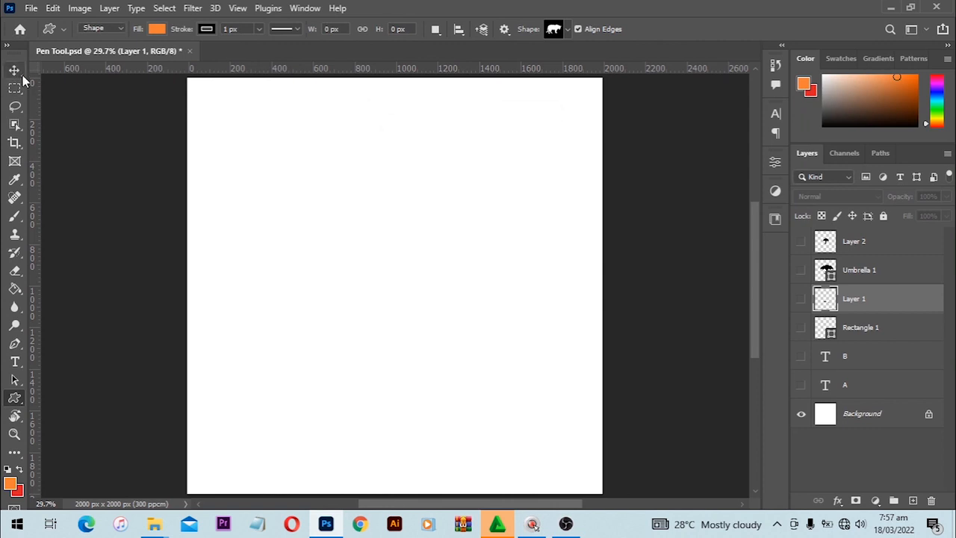
pyautogui.press('v')
pyautogui.click(306, 7)
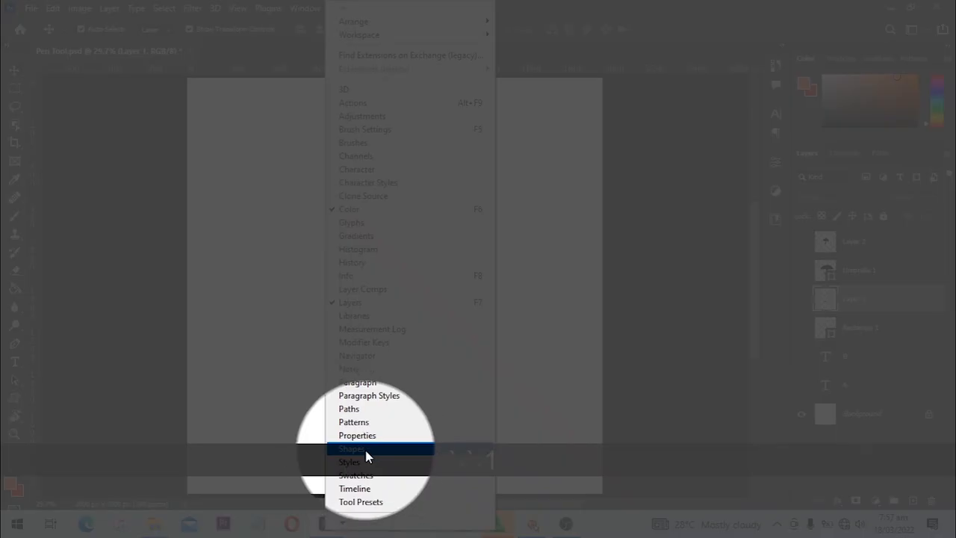
# Show the Shapes panel, load Legacy Shapes and More from its flyout, and make the panel taller
pyautogui.click(366, 451)
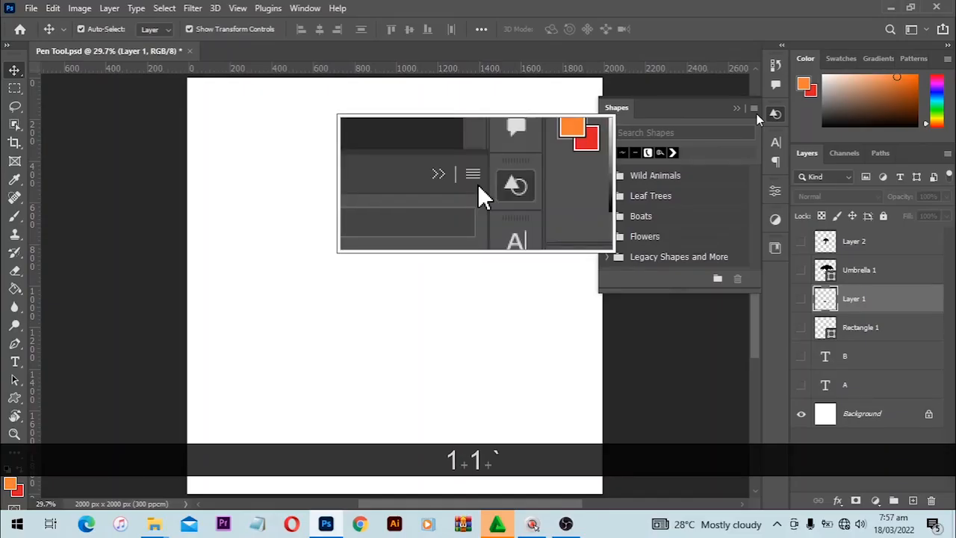
pyautogui.click(754, 109)
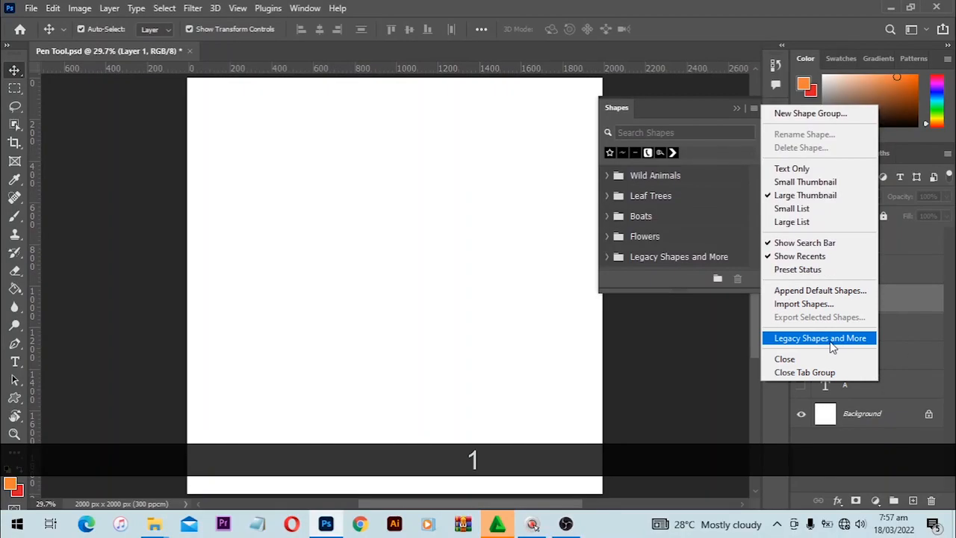
pyautogui.click(820, 338)
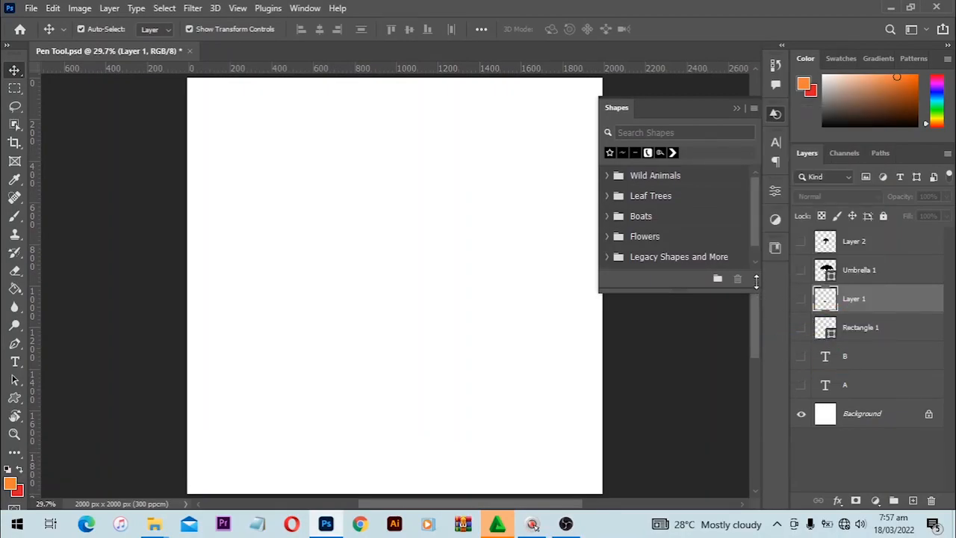
pyautogui.moveTo(758, 291); pyautogui.dragTo(774, 415)
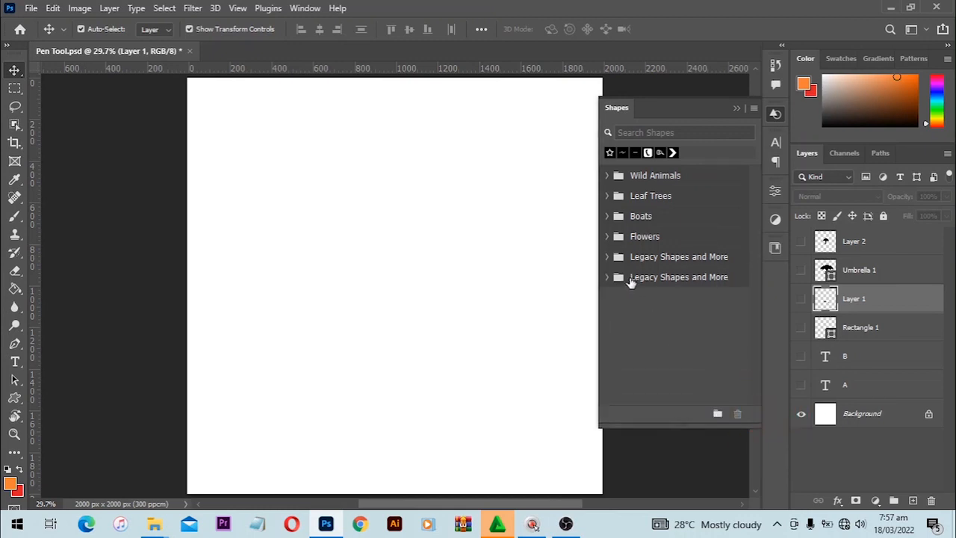
# Select the Custom Shape Tool and try deleting the duplicate Legacy Shapes and More folder
pyautogui.click(14, 397)
pyautogui.click(67, 464)
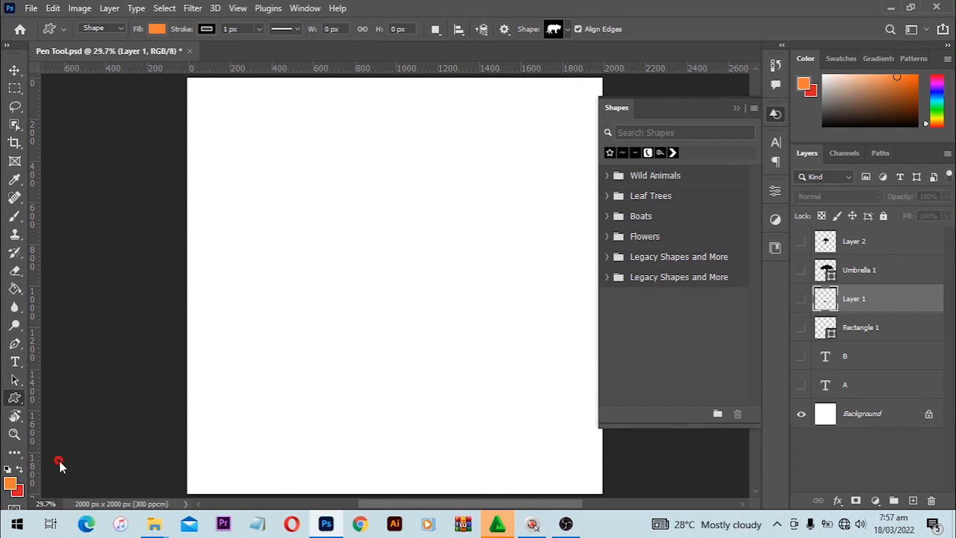
pyautogui.click(564, 28)
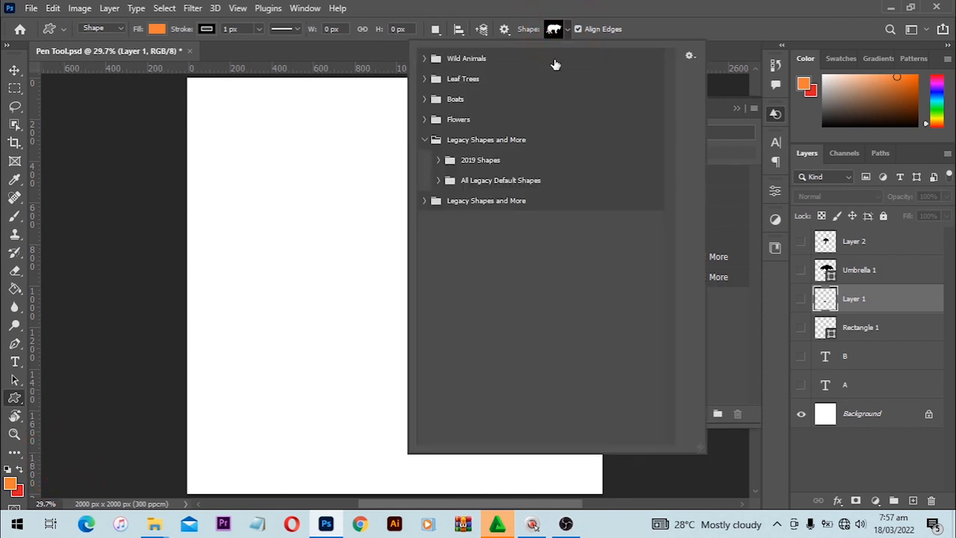
pyautogui.click(460, 203)
pyautogui.press('Delete')
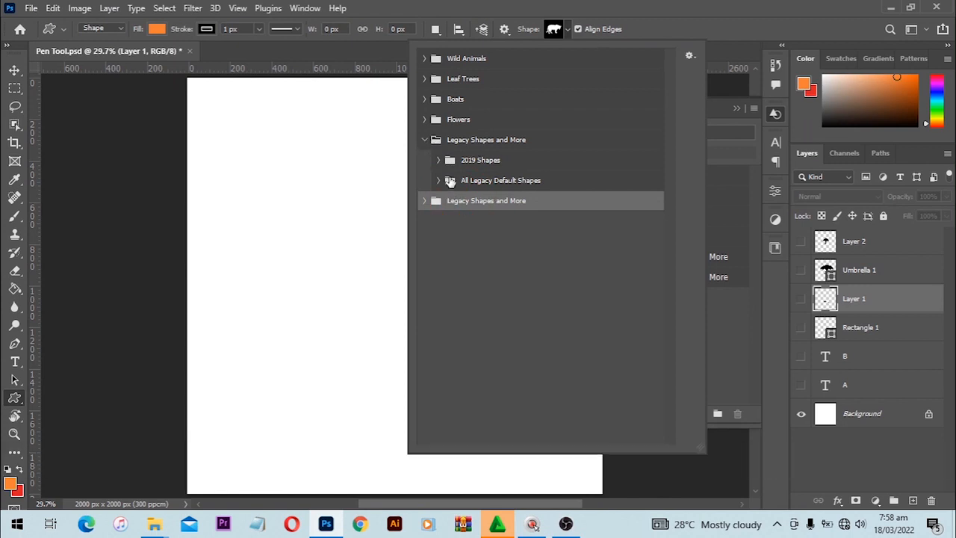
# Choose the paw from All Legacy Default Shapes > Animals and Shift-drag it as Cat Print 1
pyautogui.click(437, 182)
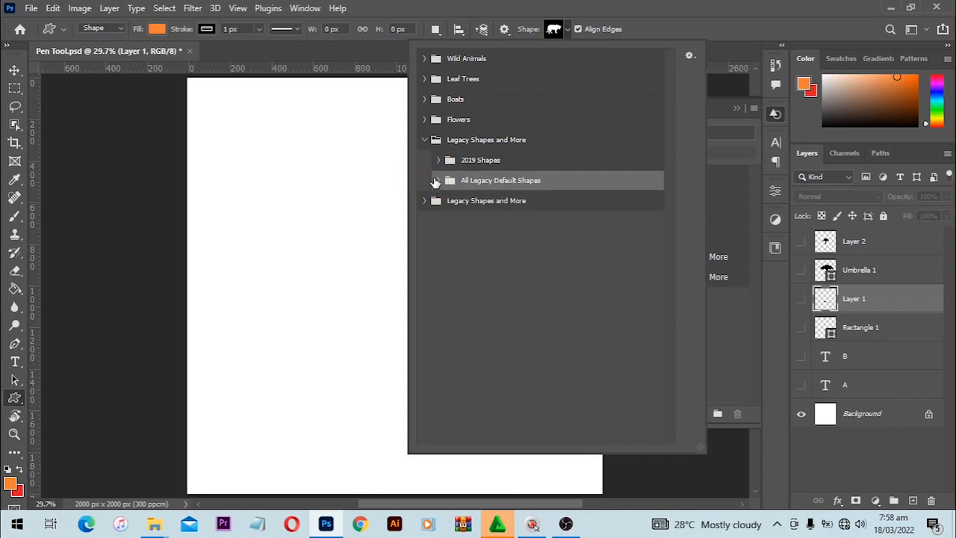
pyautogui.click(435, 183)
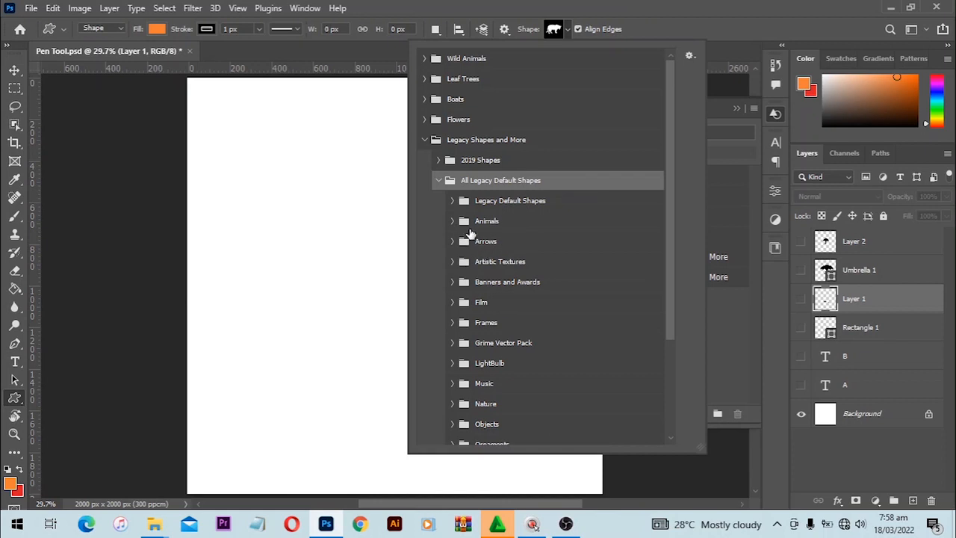
pyautogui.click(453, 221)
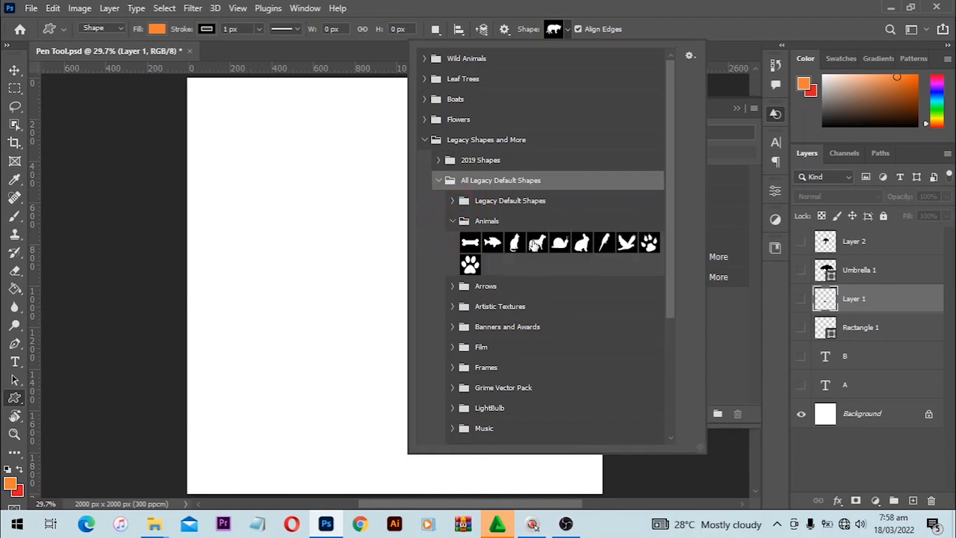
pyautogui.click(469, 265)
pyautogui.click(304, 188)
pyautogui.moveTo(304, 188); pyautogui.dragTo(507, 408)
pyautogui.press('shift')
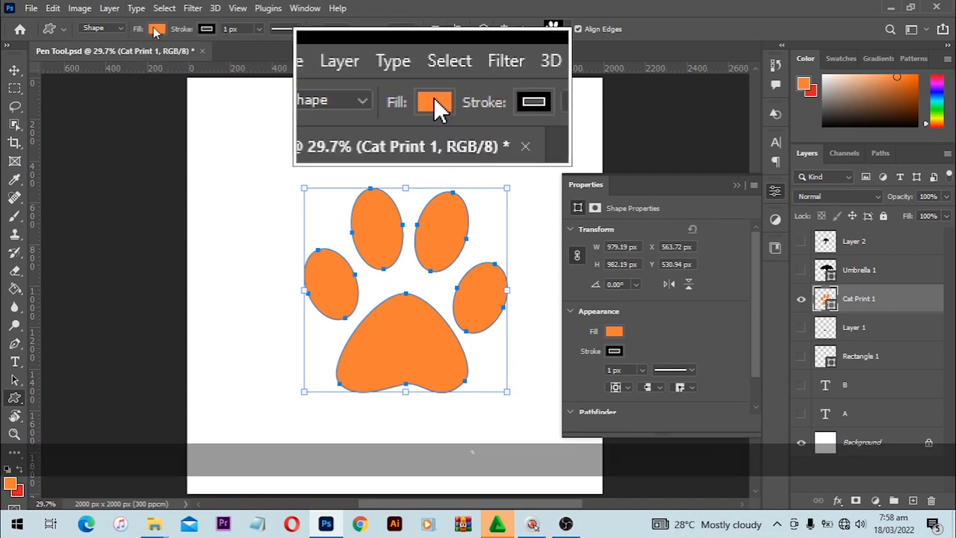
# Set the paw's stroke to No Color
pyautogui.click(205, 30)
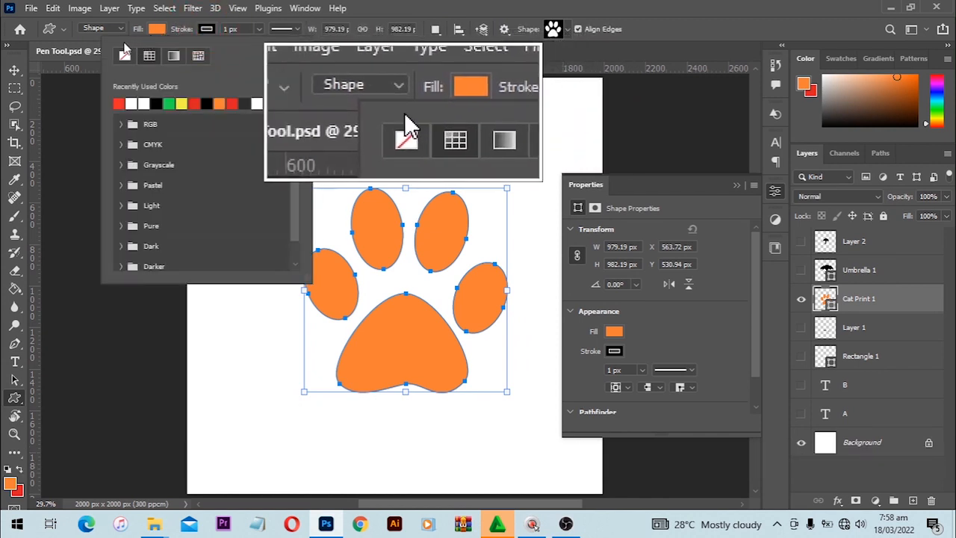
pyautogui.click(124, 55)
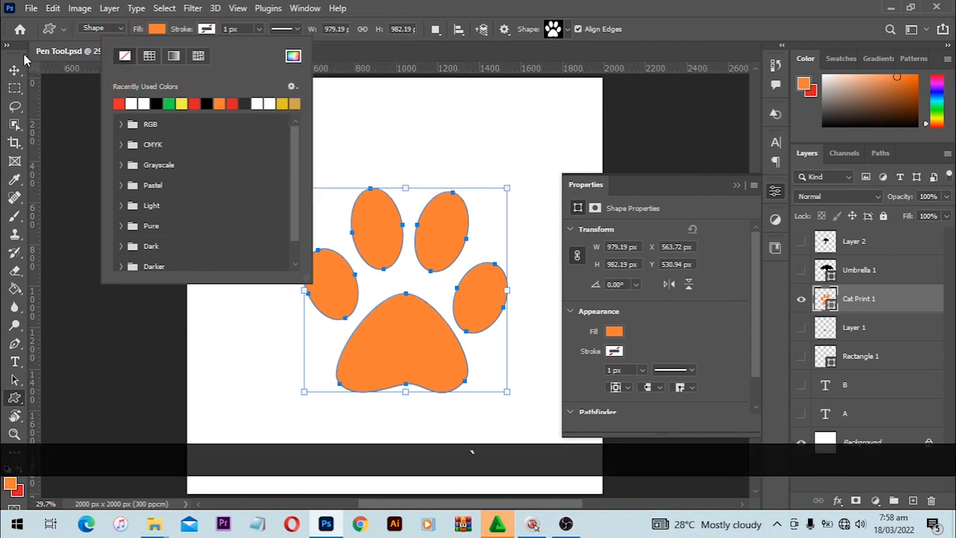
pyautogui.click(25, 60)
# Select the paw with the Move tool and set the foreground colour to black (000000)
pyautogui.press('v')
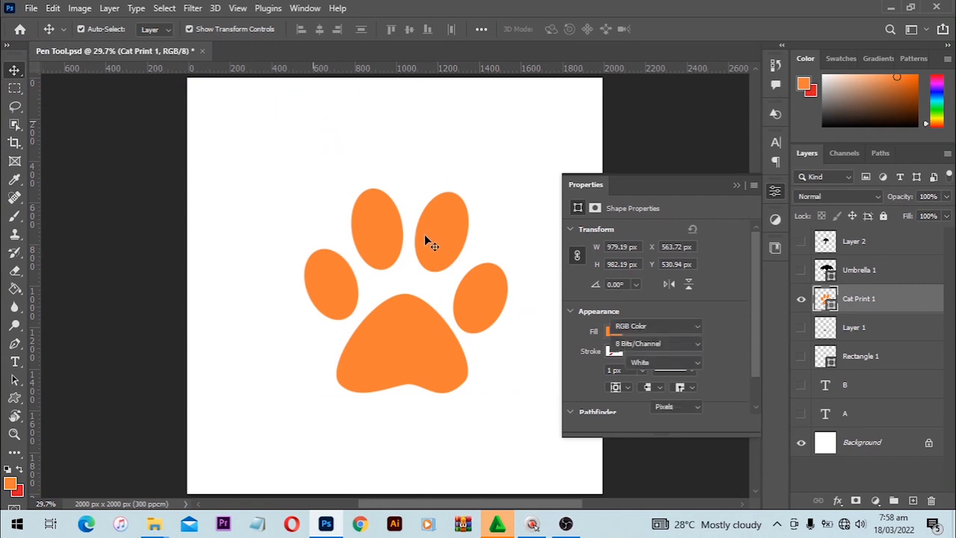
pyautogui.click(433, 234)
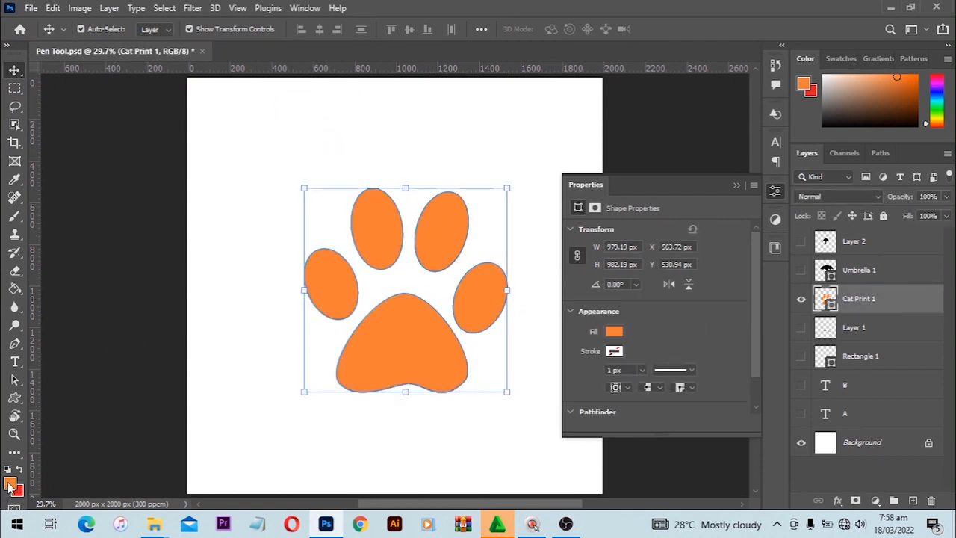
pyautogui.click(10, 484)
pyautogui.write('000000')
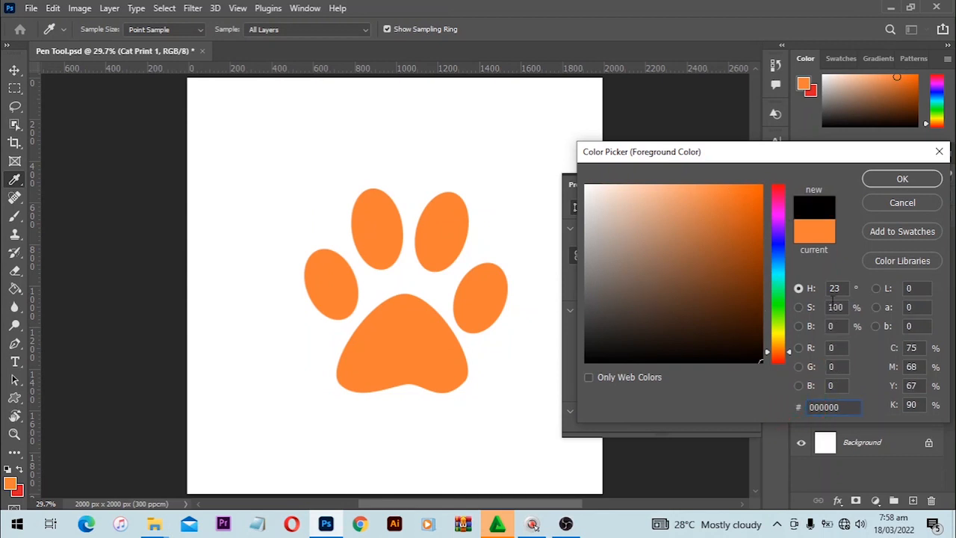
pyautogui.click(901, 179)
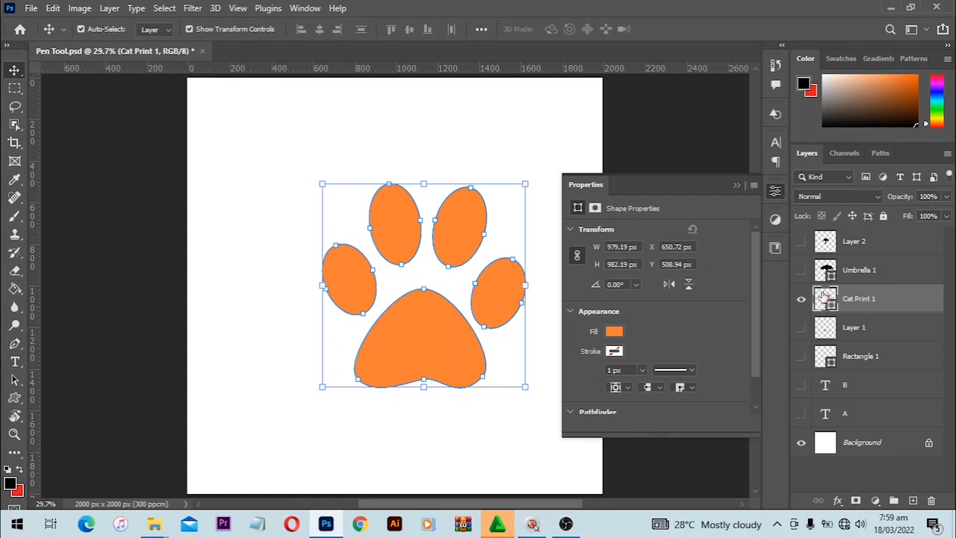
# Change the Cat Print 1 layer's fill from orange to black (#000000)
pyautogui.press('1')
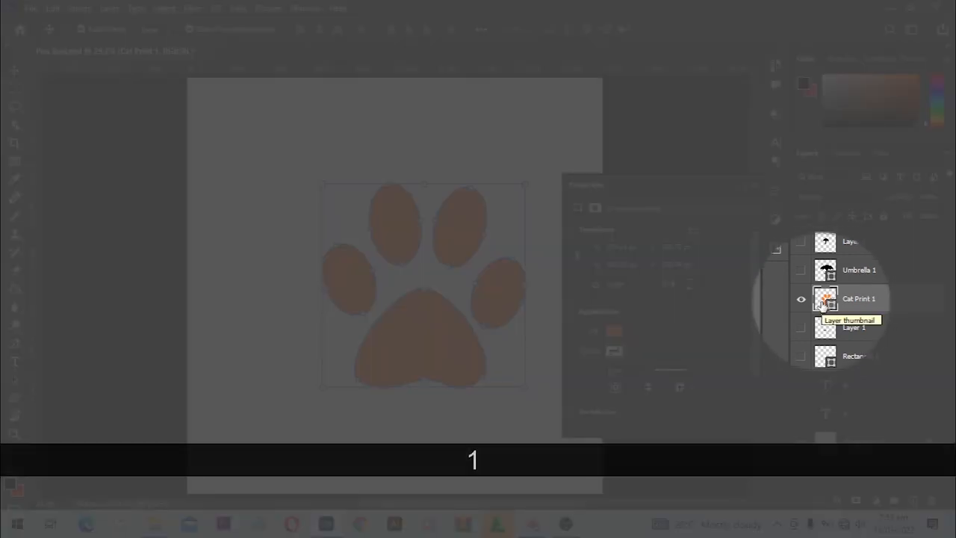
pyautogui.press('1')
pyautogui.doubleClick(825, 300)
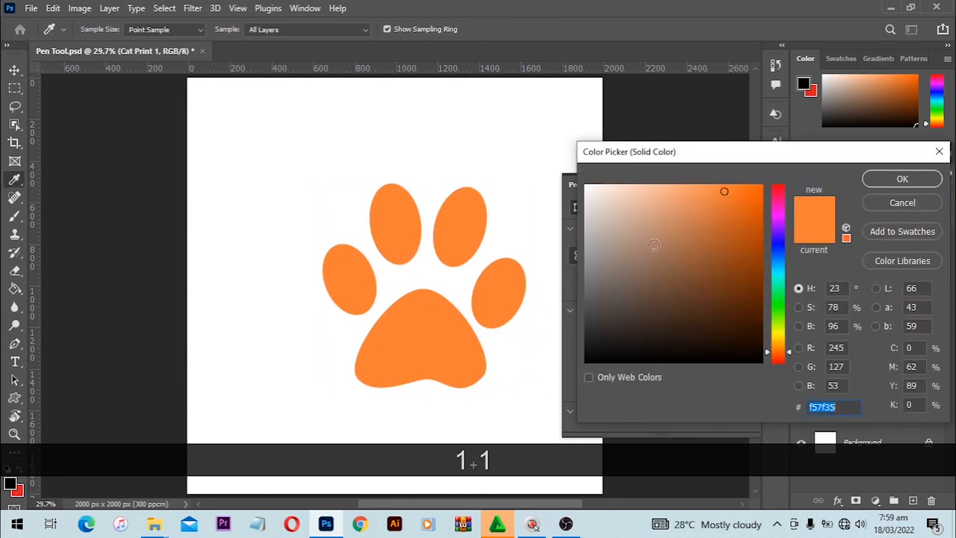
pyautogui.moveTo(696, 280); pyautogui.dragTo(770, 402)
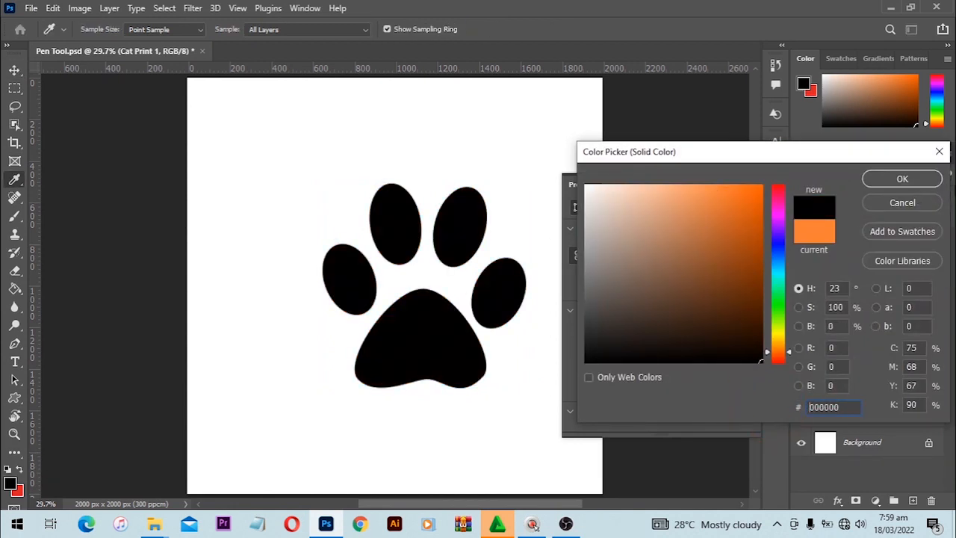
pyautogui.click(902, 180)
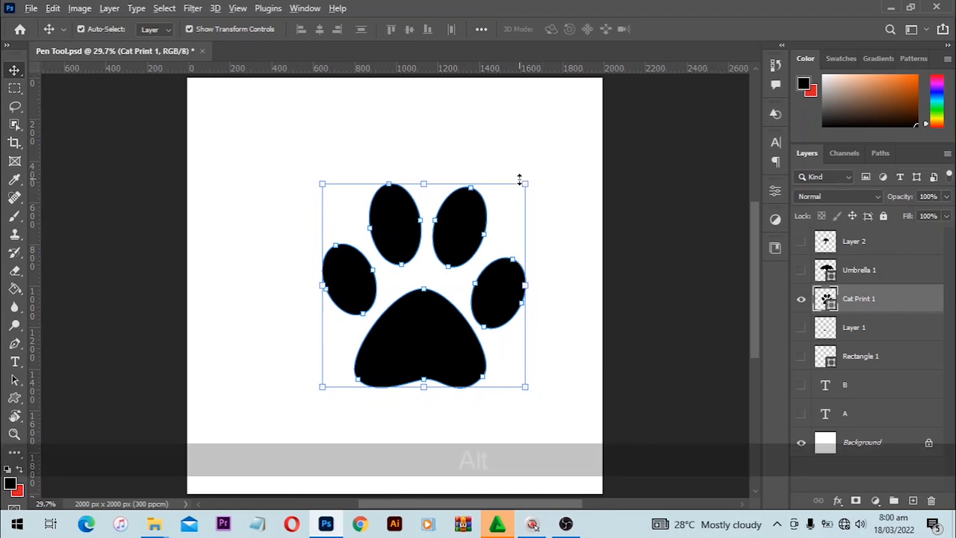
# Enlarge the paw from its centre to about 376% and fit it in view
pyautogui.keyDown('alt'); pyautogui.click(532, 184); pyautogui.keyUp('alt')
pyautogui.moveTo(532, 184); pyautogui.dragTo(721, 49)
pyautogui.scroll(-2, 522, 246)
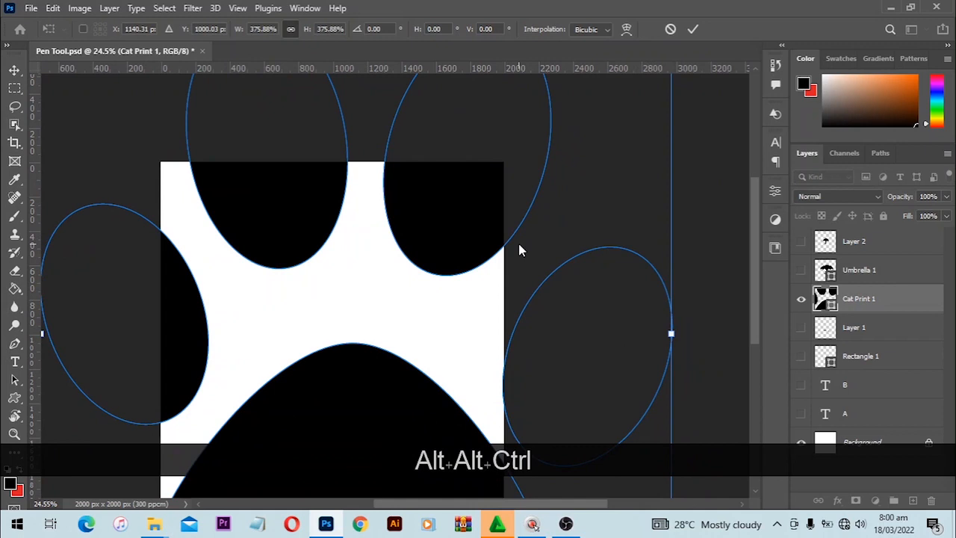
pyautogui.hotkey('ctrl', '0')
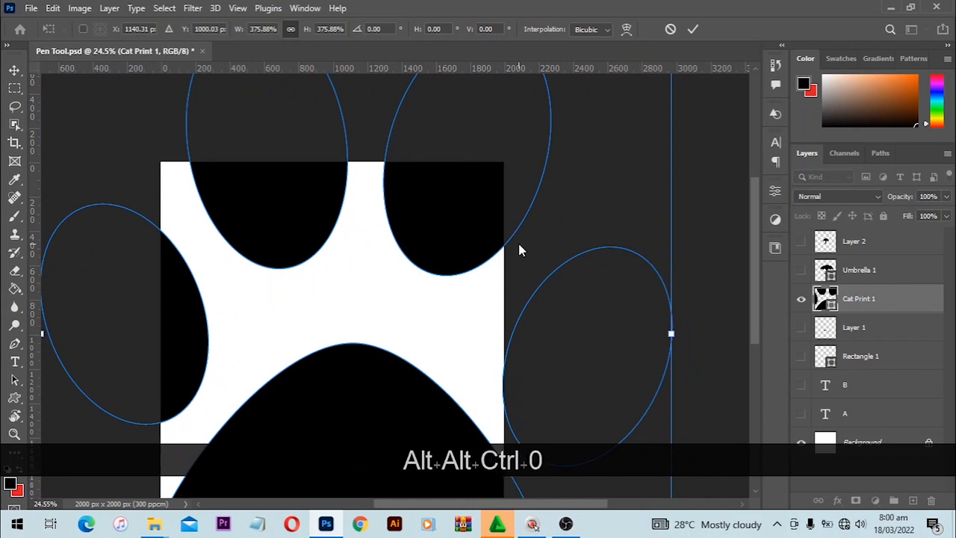
pyautogui.hotkey('ctrl', '0')
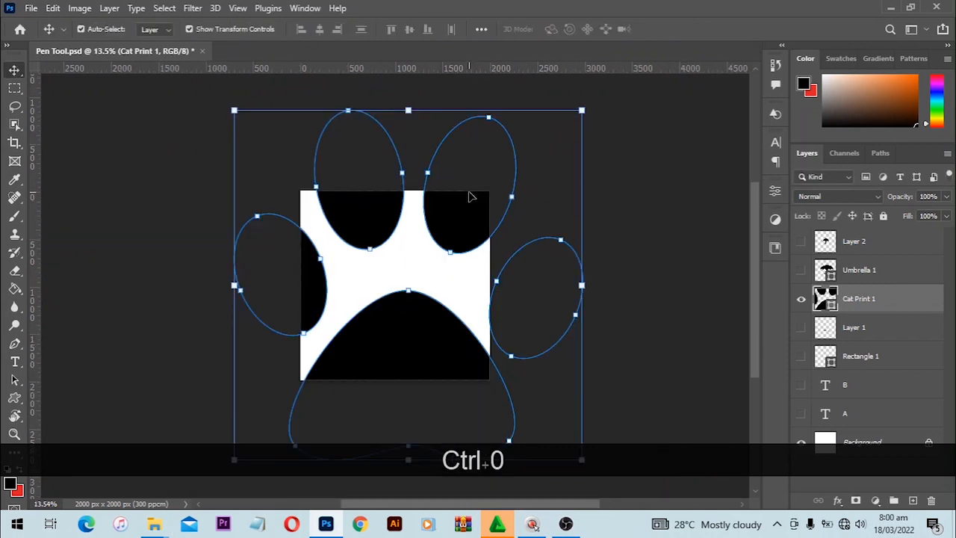
# Zoom in step by step to inspect the enlarged paw's crisp curved edges
pyautogui.hotkey('ctrl', '-')
pyautogui.hotkey('ctrl', '=')
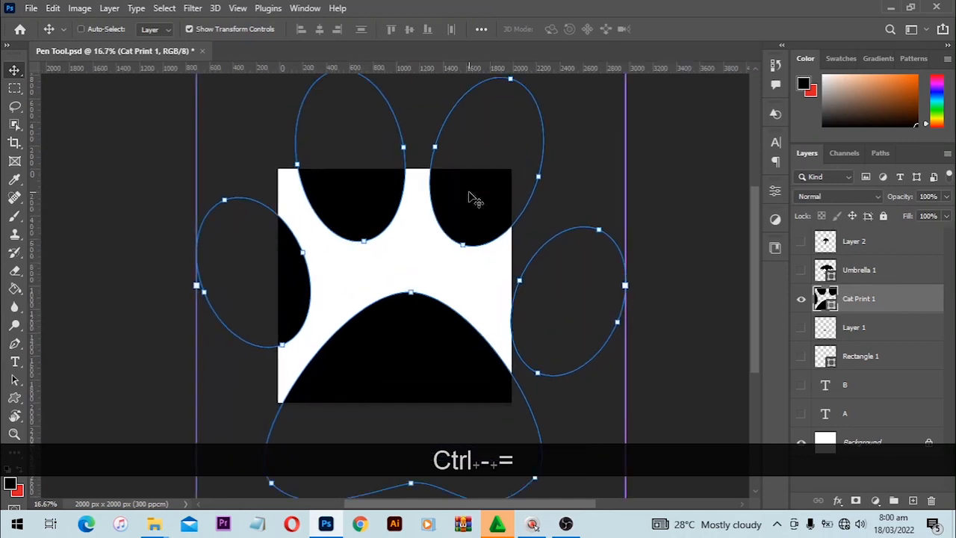
pyautogui.hotkey('ctrl', '0')
pyautogui.hotkey('ctrl', '-')
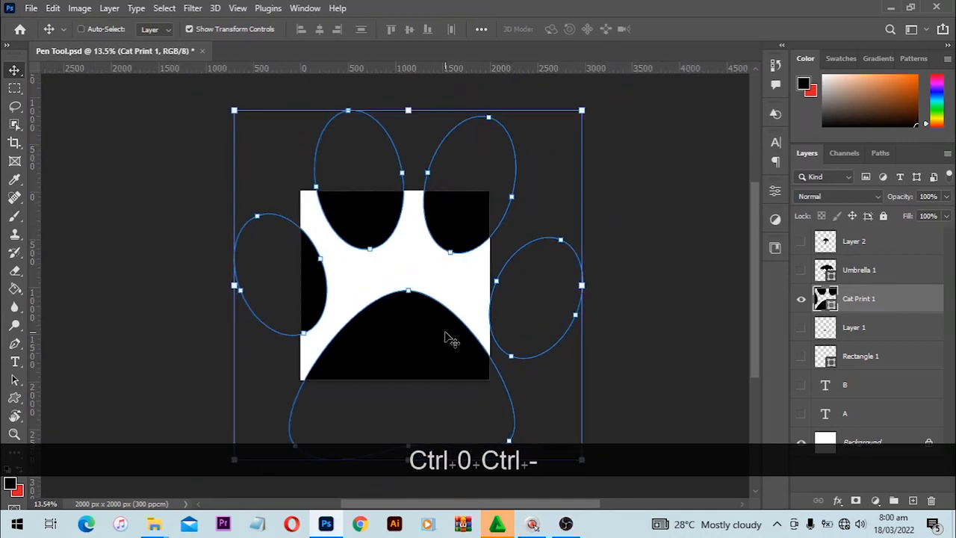
pyautogui.hotkey('ctrl', '=')
pyautogui.hotkey('ctrl', '=')
pyautogui.hotkey('ctrl', '=')
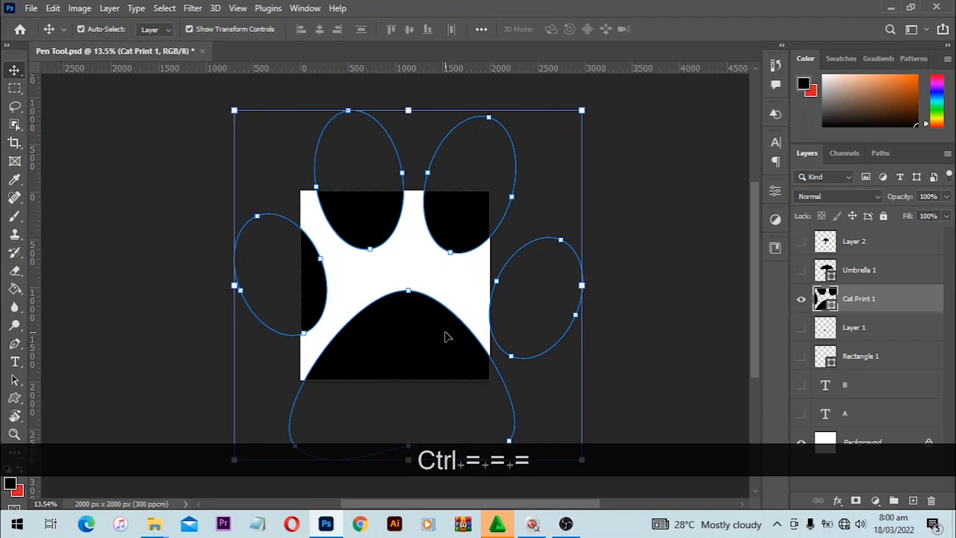
pyautogui.hotkey('ctrl', '=')
pyautogui.hotkey('ctrl', '=')
pyautogui.hotkey('ctrl', '=')
pyautogui.hotkey('ctrl', '=')
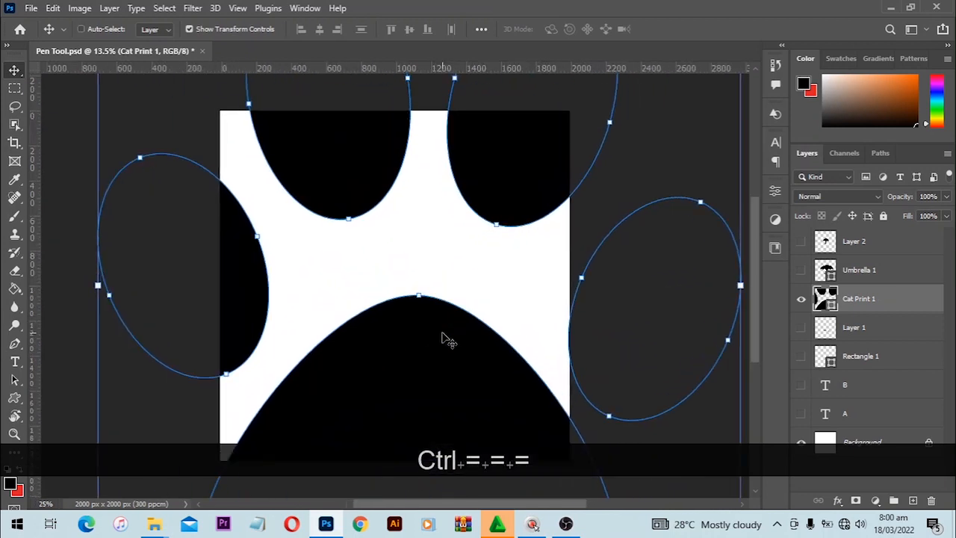
pyautogui.hotkey('ctrl', '=')
pyautogui.hotkey('ctrl', '=')
pyautogui.click(445, 203)
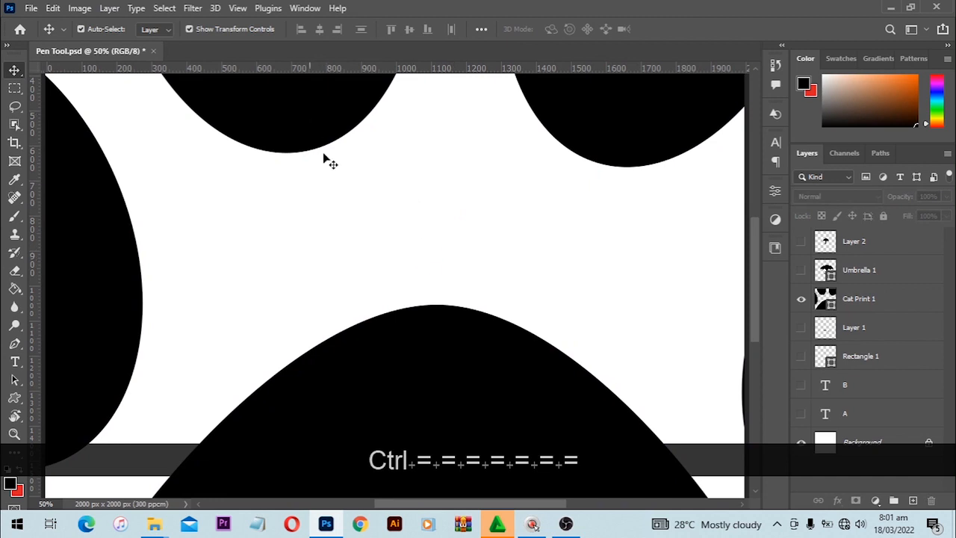
# Scroll across the edges, fit the canvas back in view, and reselect the paw layer
pyautogui.keyDown('alt'); pyautogui.scroll(1, 416, 282); pyautogui.keyUp('alt')
pyautogui.keyDown('alt'); pyautogui.scroll(5, 417, 283); pyautogui.keyUp('alt')
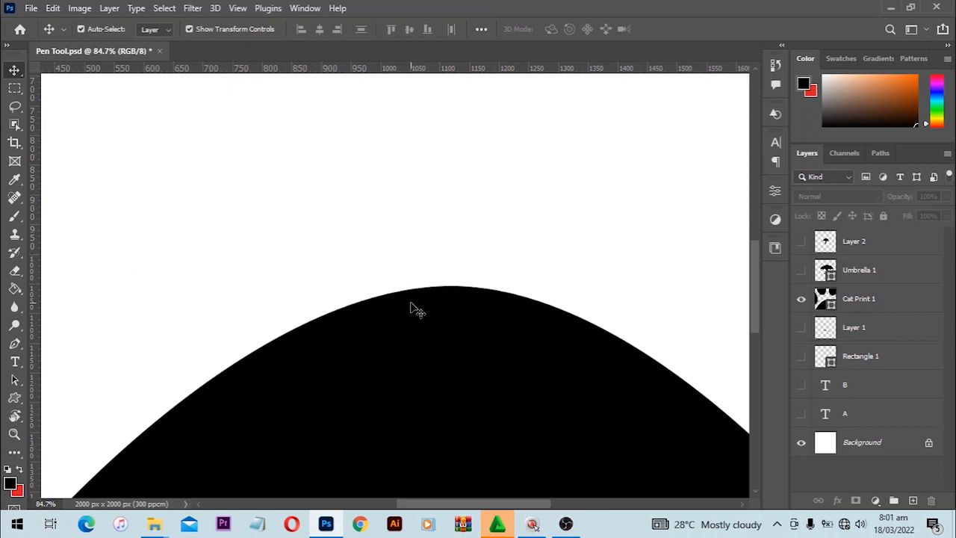
pyautogui.scroll(-1, 355, 300)
pyautogui.keyDown('alt'); pyautogui.scroll(3, 250, 245); pyautogui.keyUp('alt')
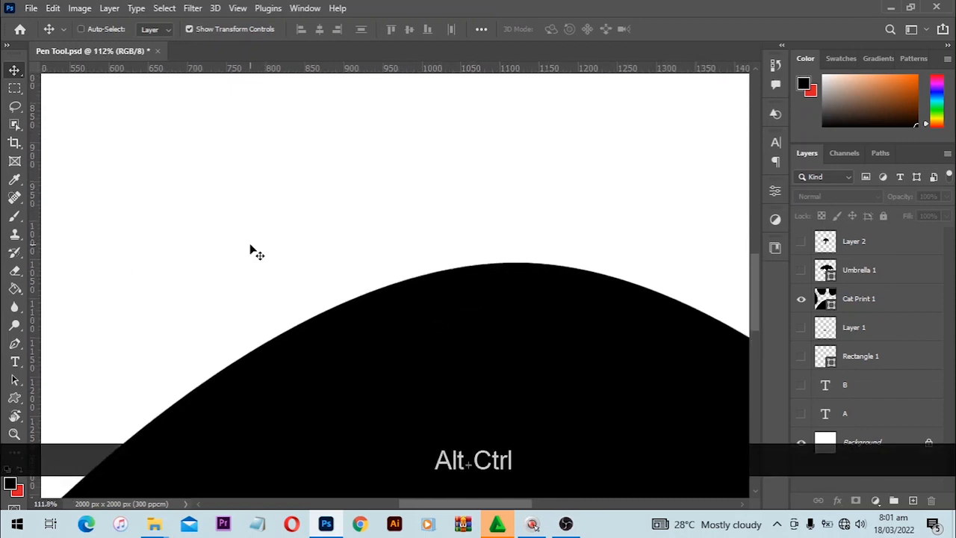
pyautogui.hotkey('ctrl', '0')
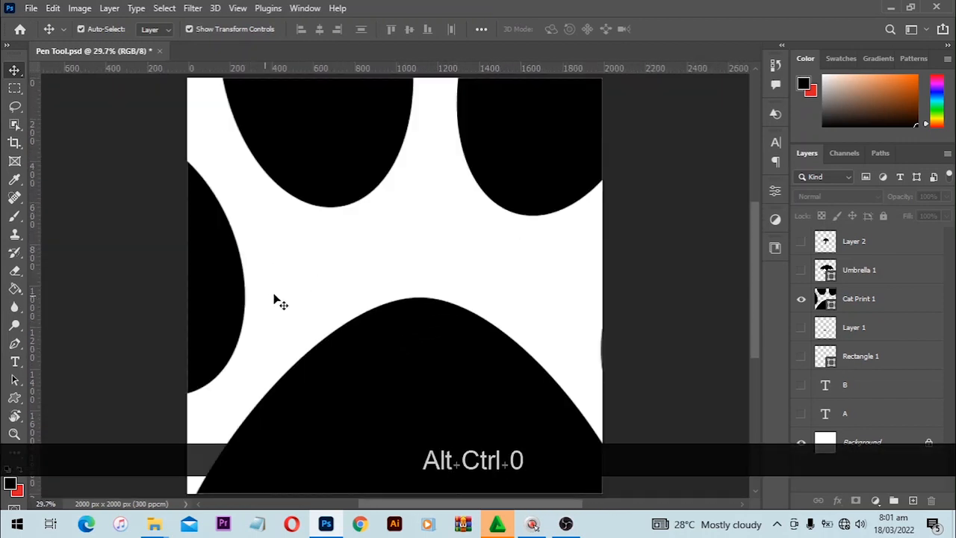
pyautogui.press('alt')
pyautogui.keyDown('alt'); pyautogui.scroll(-2, 314, 306); pyautogui.keyUp('alt')
pyautogui.click(345, 324)
# Shrink the paw to about 3% (roughly 127 px), apply it, and begin a new Free Transform
pyautogui.moveTo(628, 489); pyautogui.dragTo(399, 252)
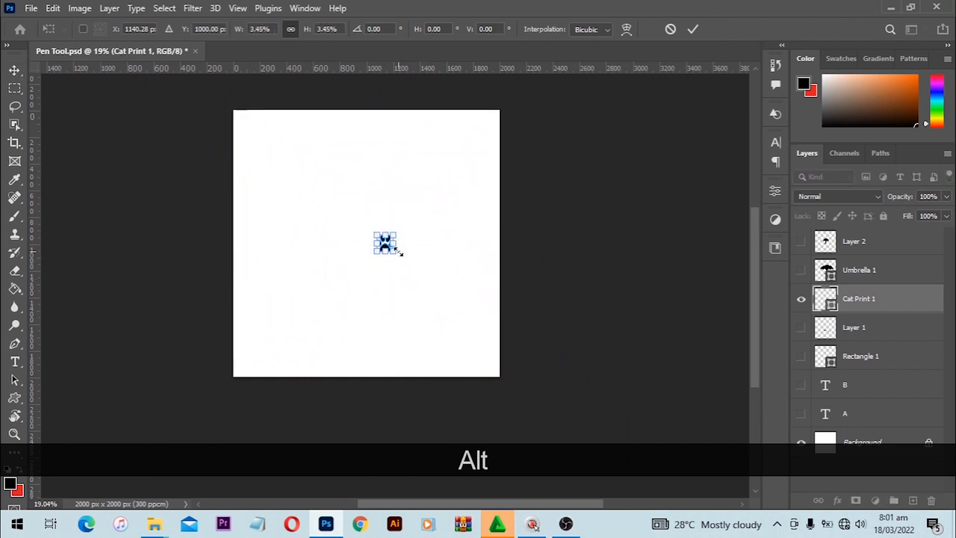
pyautogui.press('Return')
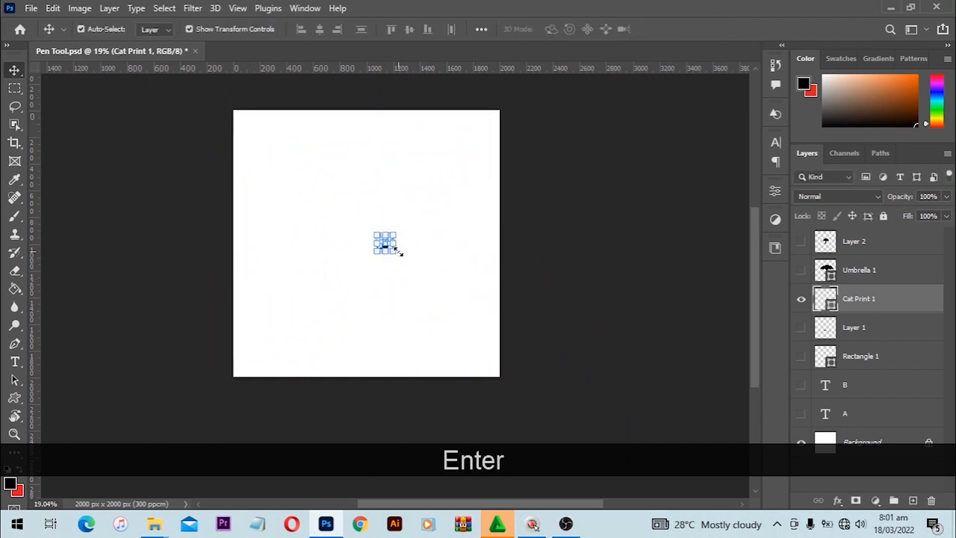
pyautogui.press('ctrl')
pyautogui.hotkey('ctrl', 't')
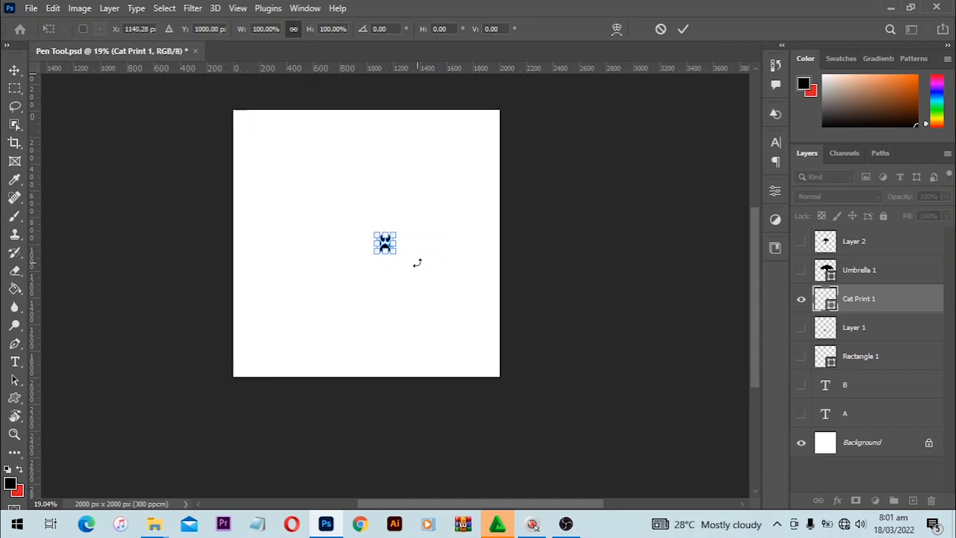
# Scale the tiny paw back up from its centre to about 3506% and apply it
pyautogui.click(52, 8)
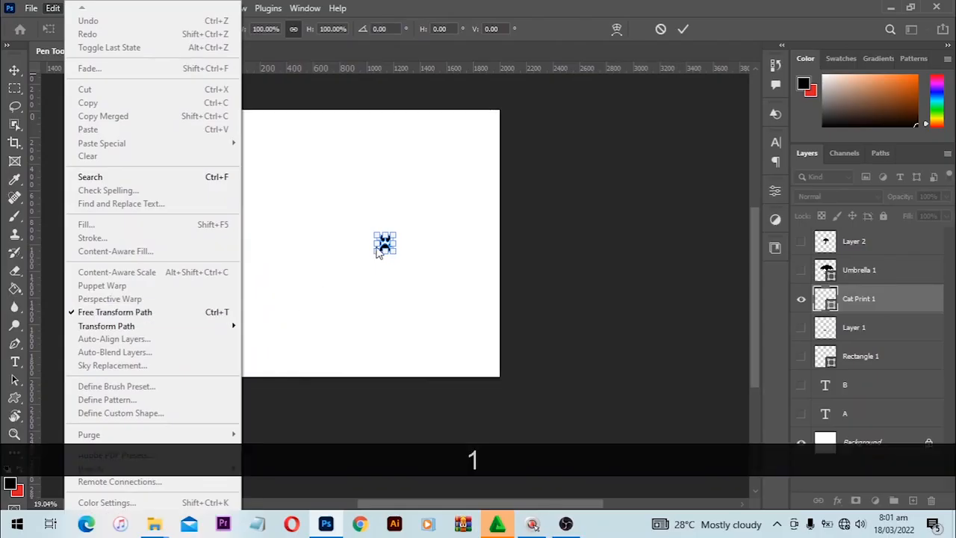
pyautogui.click(396, 234)
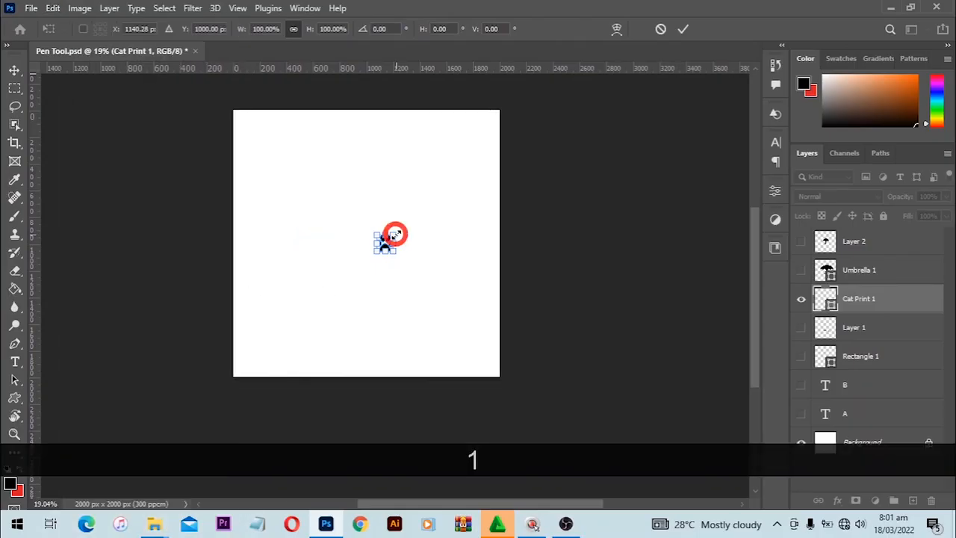
pyautogui.press('alt')
pyautogui.moveTo(396, 235); pyautogui.dragTo(507, 253)
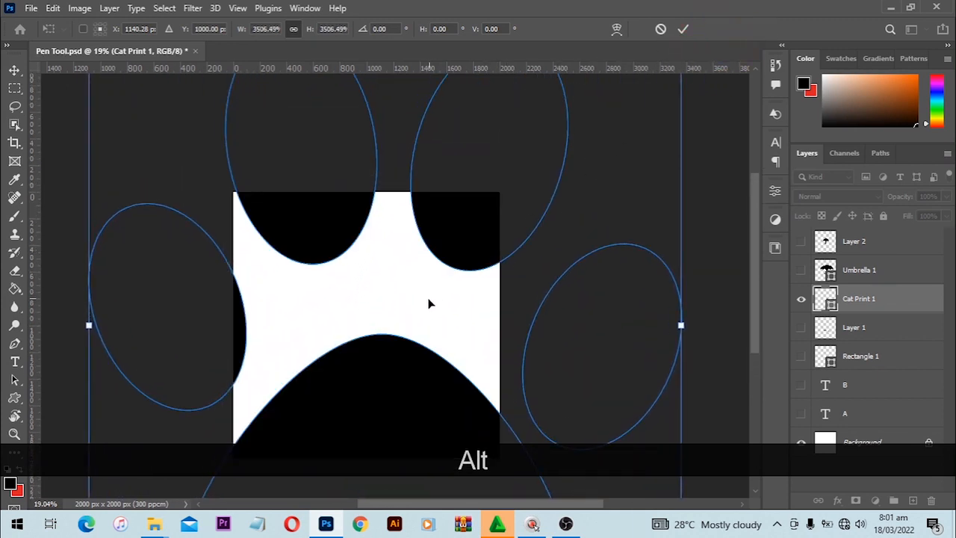
pyautogui.press('Return')
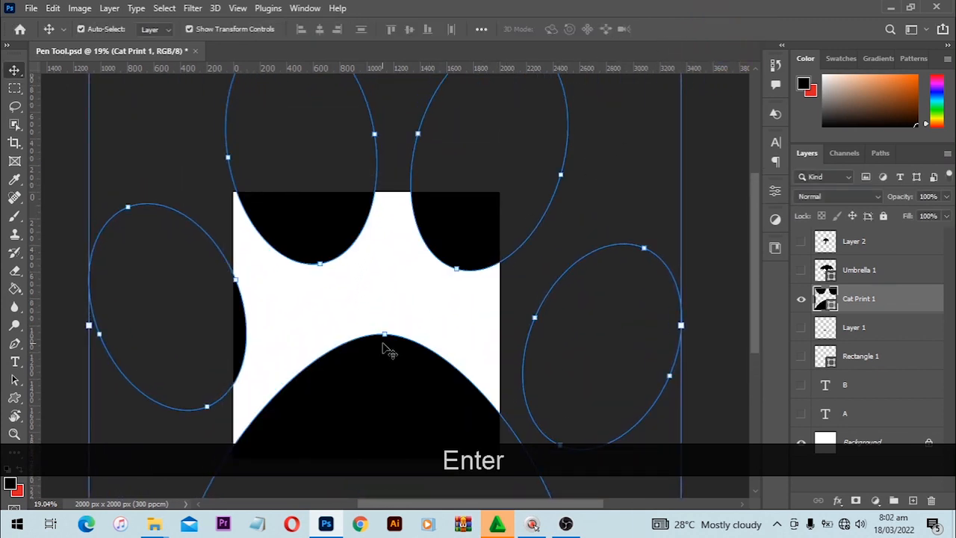
pyautogui.click(388, 350)
pyautogui.scroll(5, 388, 351)
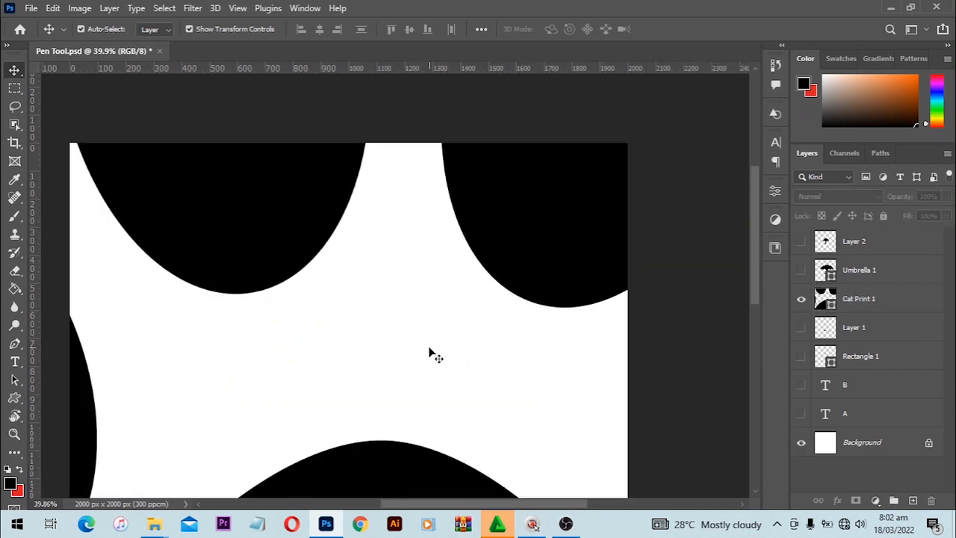
pyautogui.scroll(-2, 431, 353)
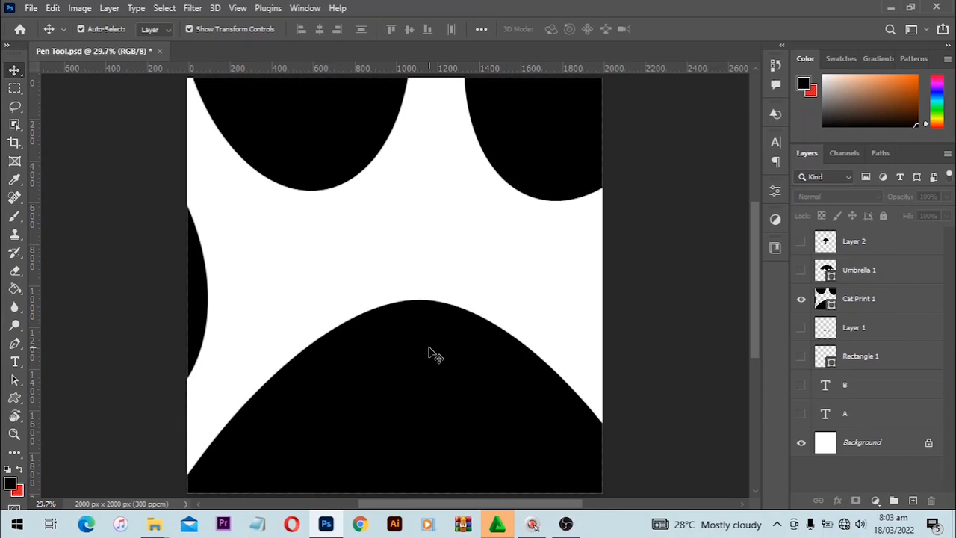
pyautogui.scroll(4, 411, 260)
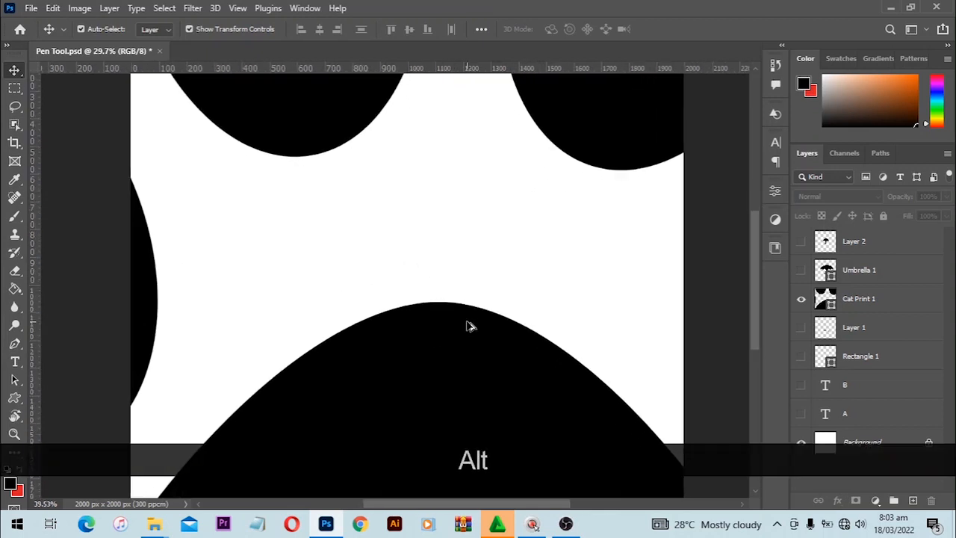
pyautogui.scroll(6, 459, 365)
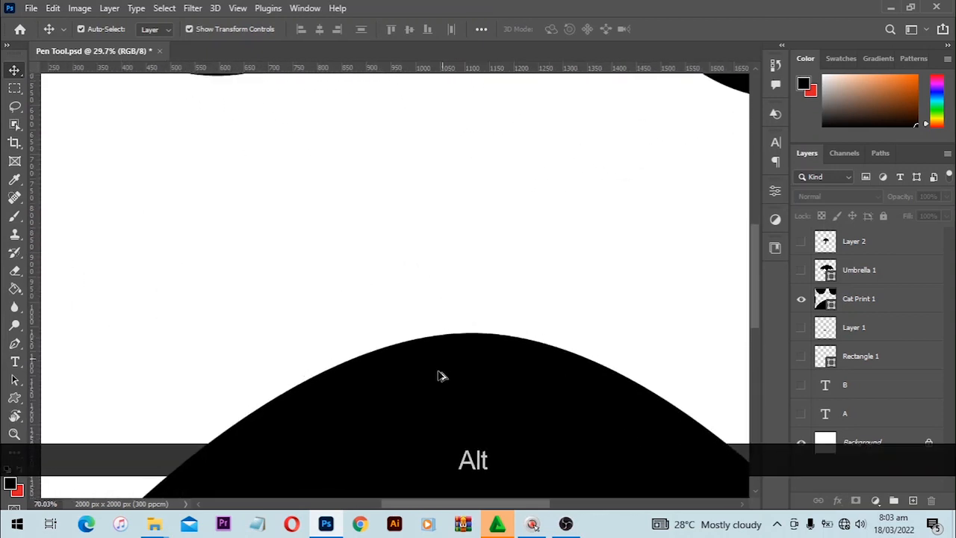
pyautogui.scroll(6, 439, 408)
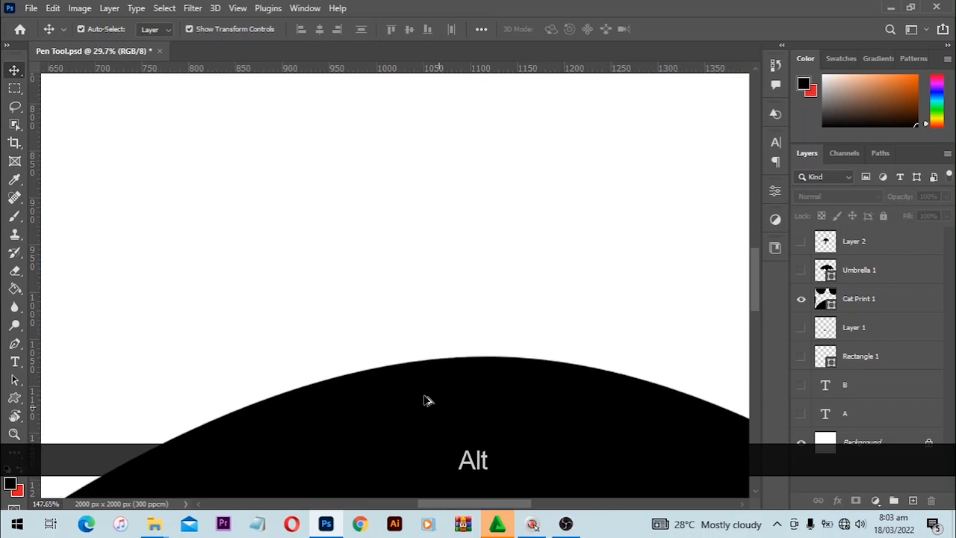
pyautogui.scroll(3, 423, 391)
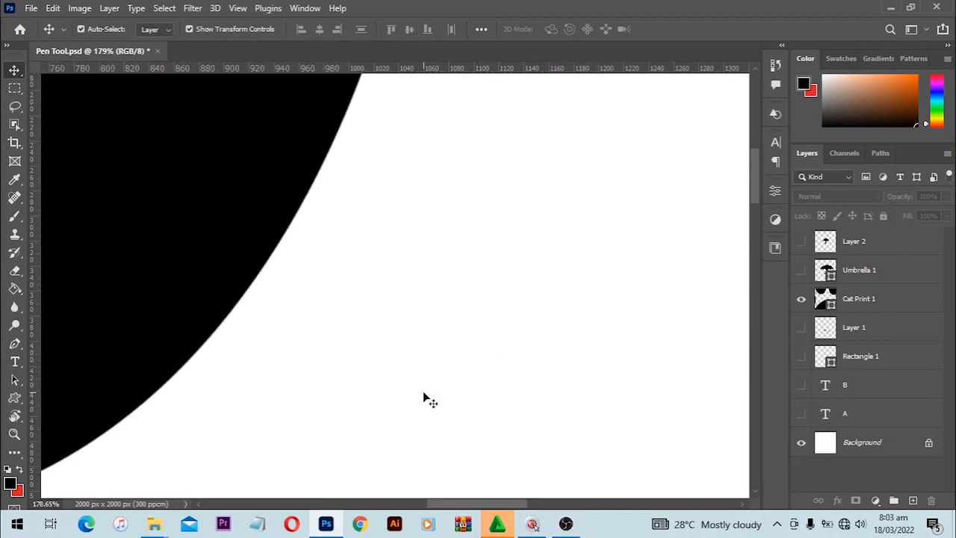
pyautogui.hotkey('ctrl', '0')
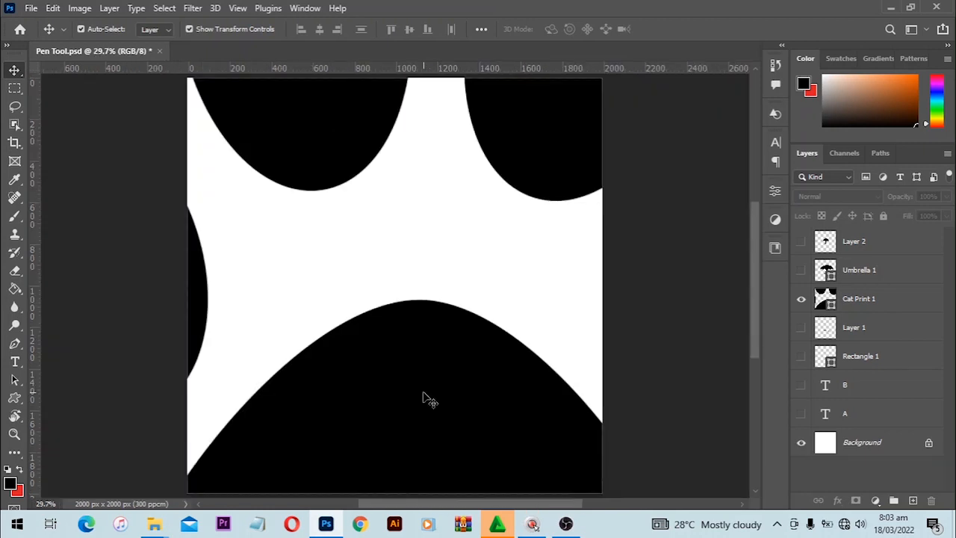
# Delete the paw shape layer and set the Custom Shape Tool's mode to Pixels
pyautogui.click(422, 397)
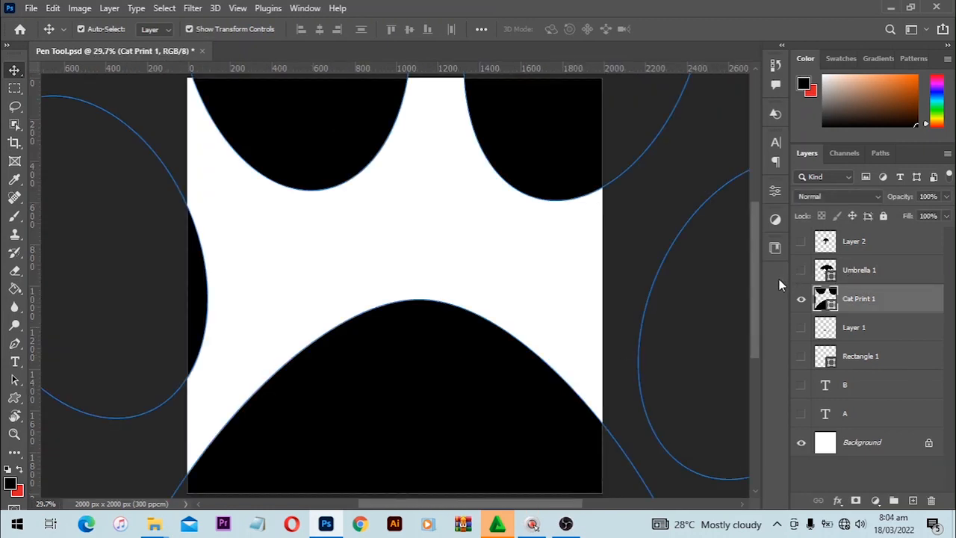
pyautogui.press('Delete')
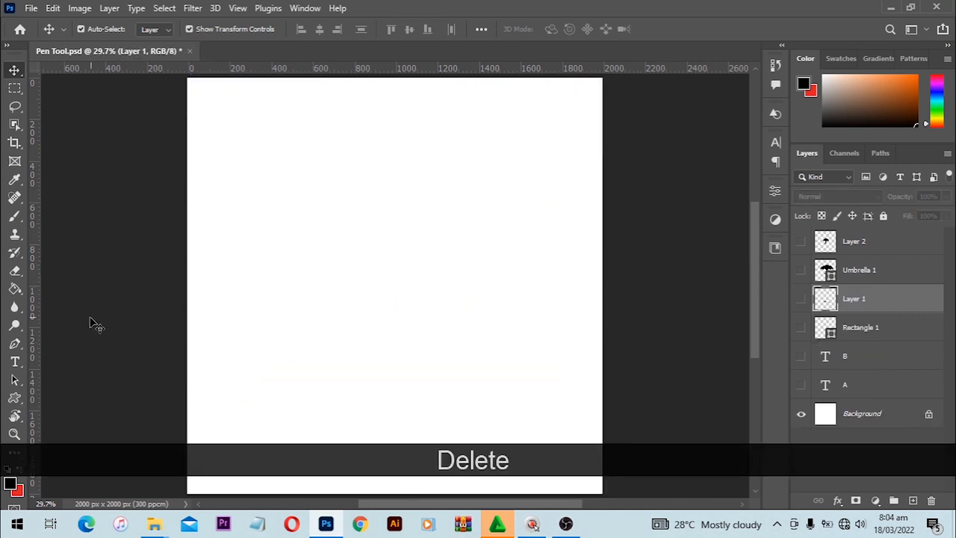
pyautogui.click(19, 397)
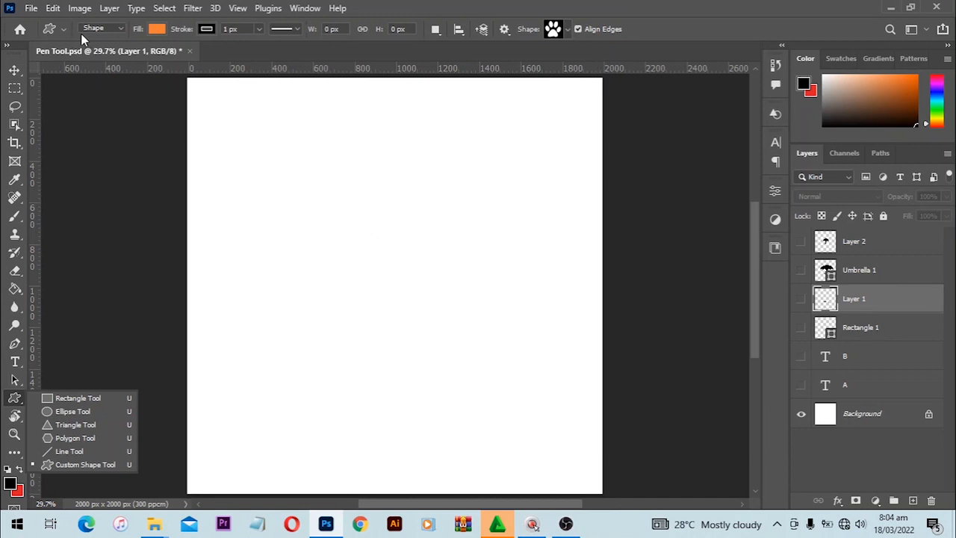
pyautogui.click(102, 30)
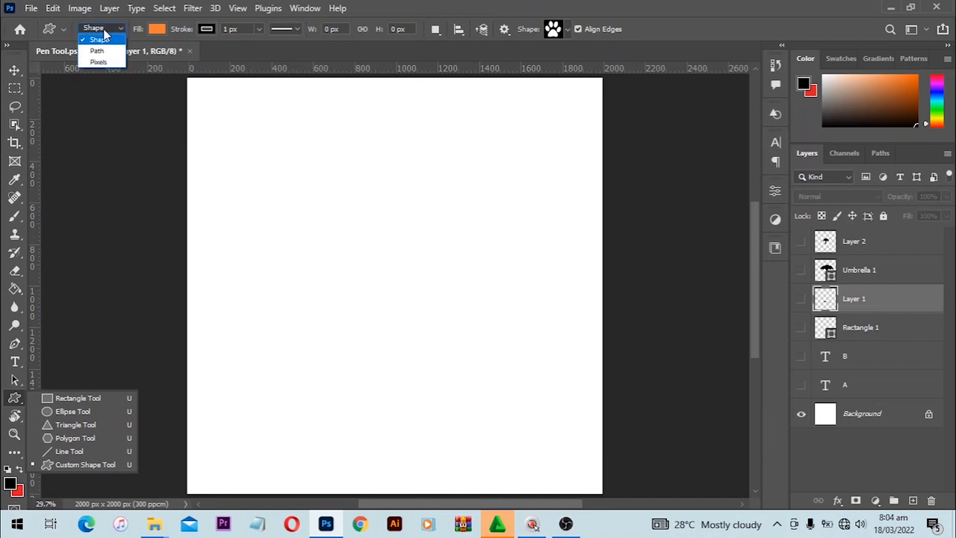
pyautogui.click(104, 32)
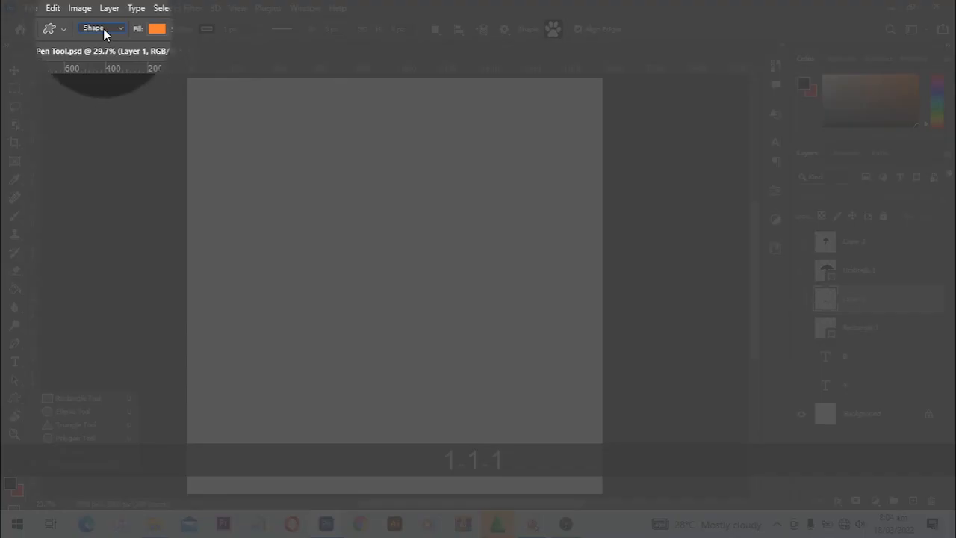
pyautogui.click(103, 28)
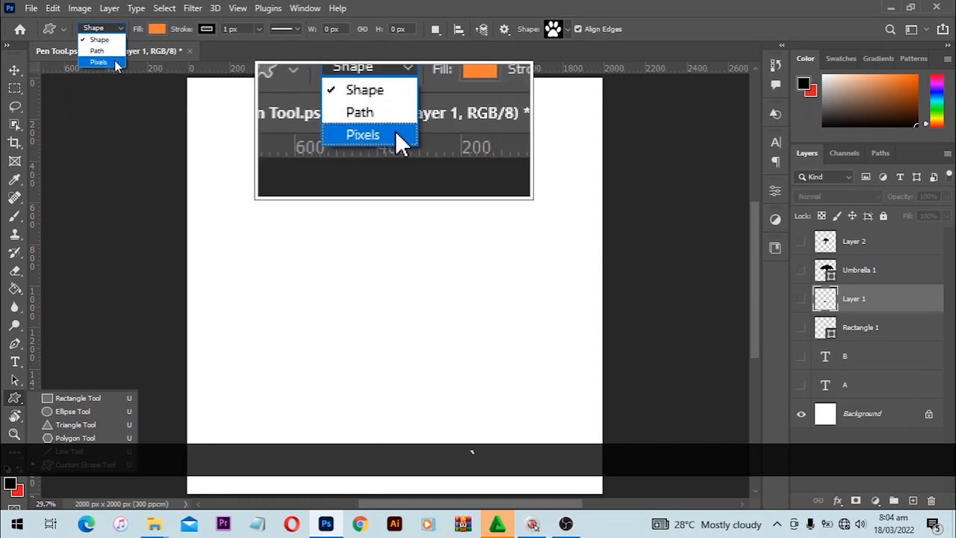
pyautogui.click(100, 62)
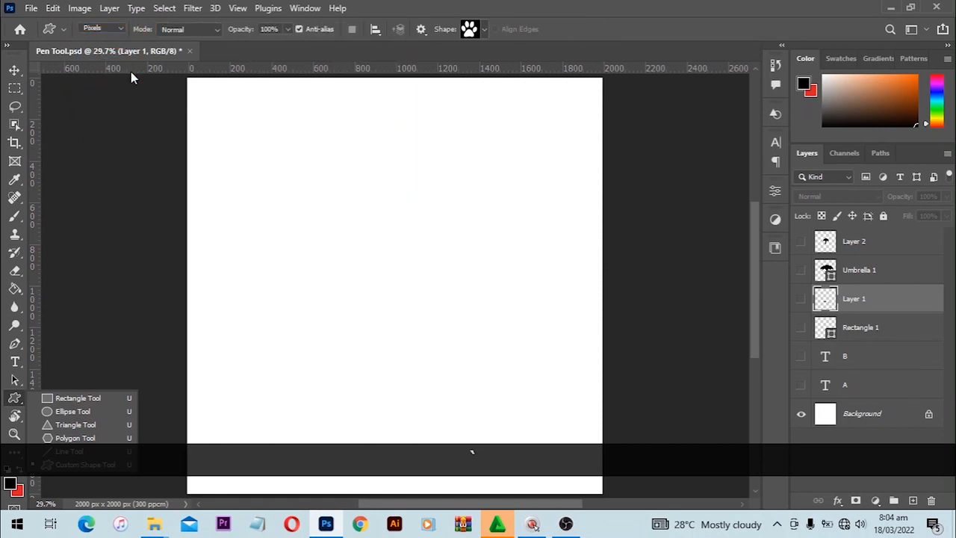
# Add new Layer 3 and Shift-drag a large black pixel paw print near the canvas centre
pyautogui.click(288, 175)
pyautogui.click(913, 500)
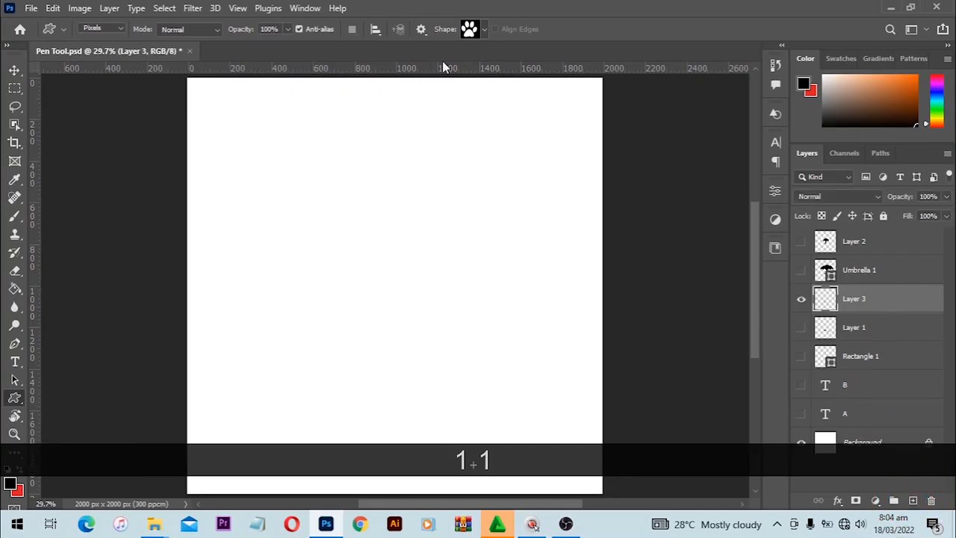
pyautogui.click(479, 29)
pyautogui.click(480, 29)
pyautogui.moveTo(283, 169); pyautogui.dragTo(515, 458)
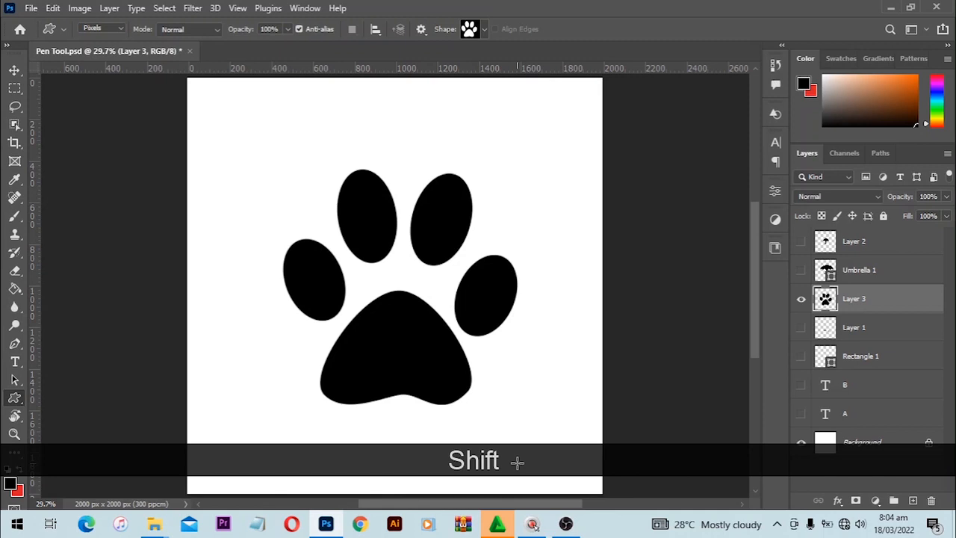
# Enlarge Layer 3's pixel paw from its centre to 415.70%, then fit the image on screen
pyautogui.press('v')
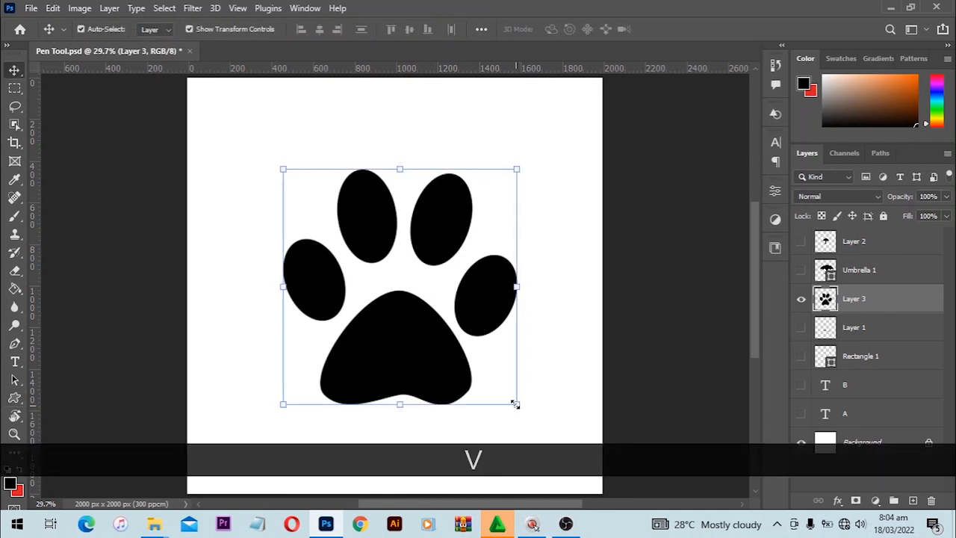
pyautogui.press('alt')
pyautogui.moveTo(514, 406); pyautogui.dragTo(598, 313)
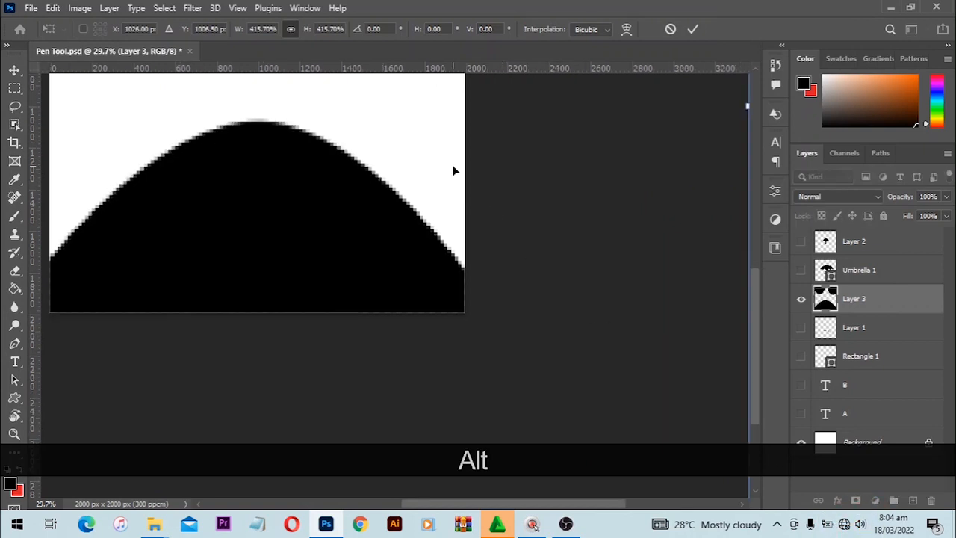
pyautogui.scroll(5, 271, 151)
pyautogui.press('space')
pyautogui.moveTo(271, 156); pyautogui.dragTo(448, 277)
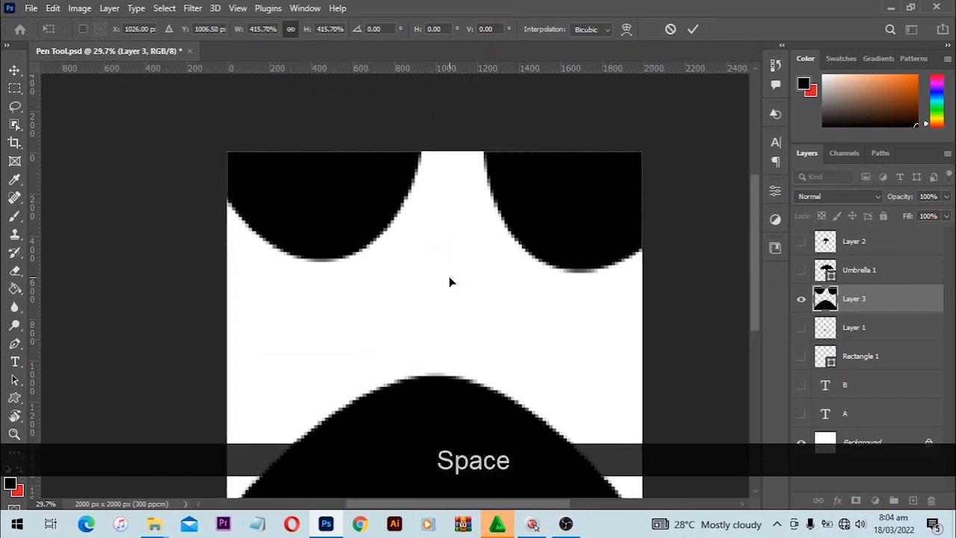
pyautogui.press('Return')
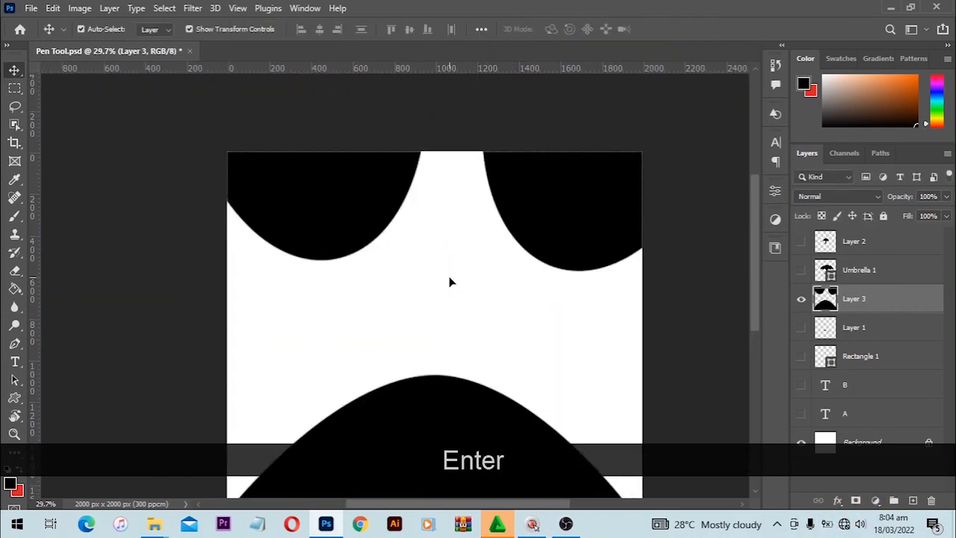
pyautogui.scroll(3, 437, 452)
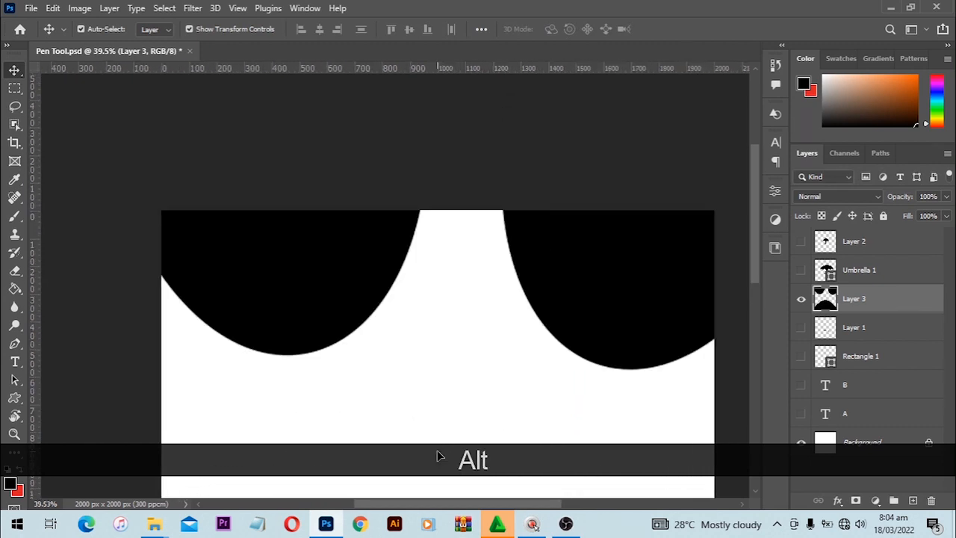
pyautogui.scroll(-2, 437, 449)
pyautogui.press('ctrl')
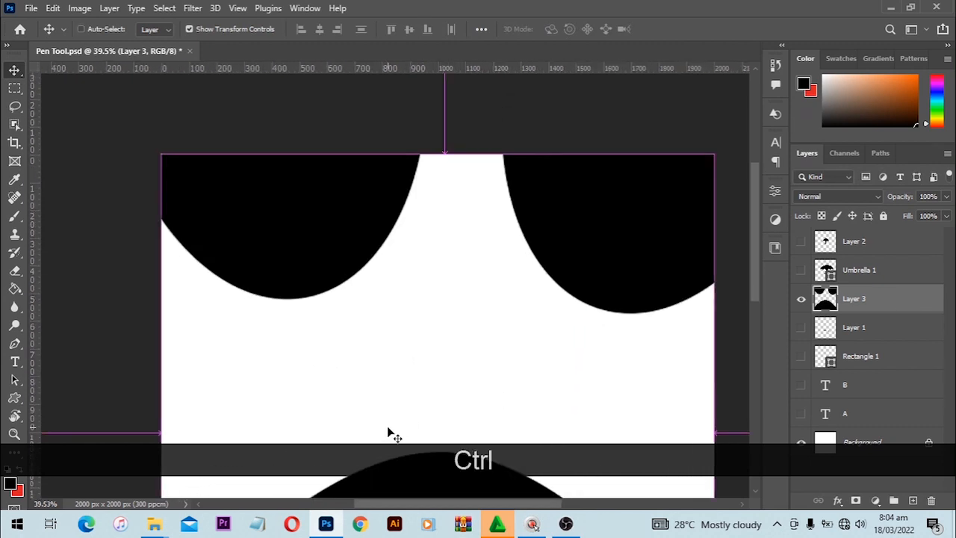
pyautogui.hotkey('ctrl', '0')
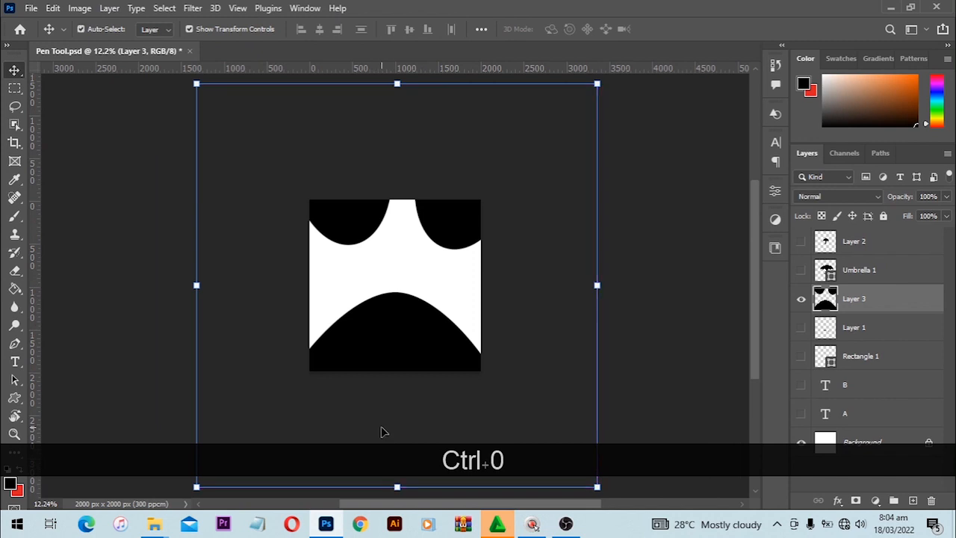
pyautogui.press('ctrl')
# Shrink the pixel paw from its centre to 3.06%
pyautogui.hotkey('ctrl', 't')
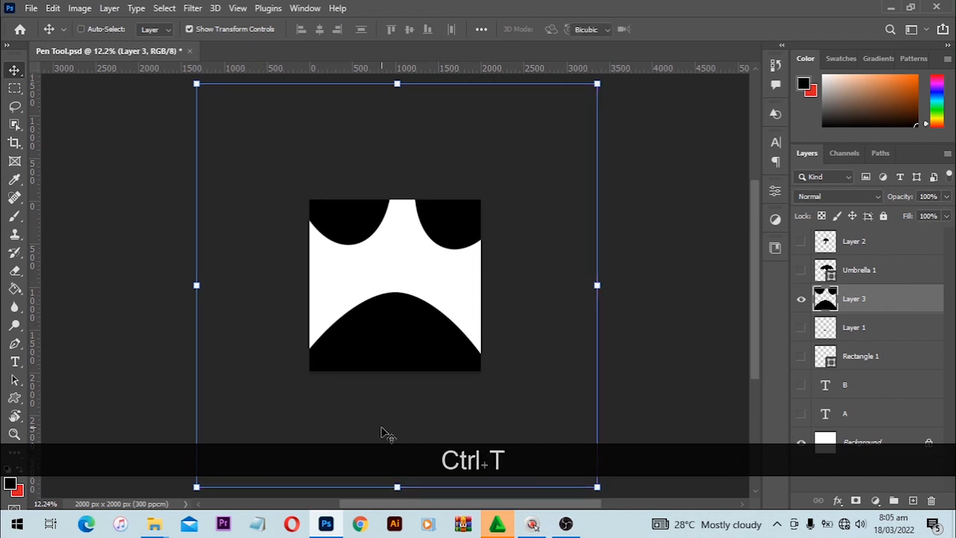
pyautogui.press('alt')
pyautogui.moveTo(601, 489); pyautogui.dragTo(418, 290)
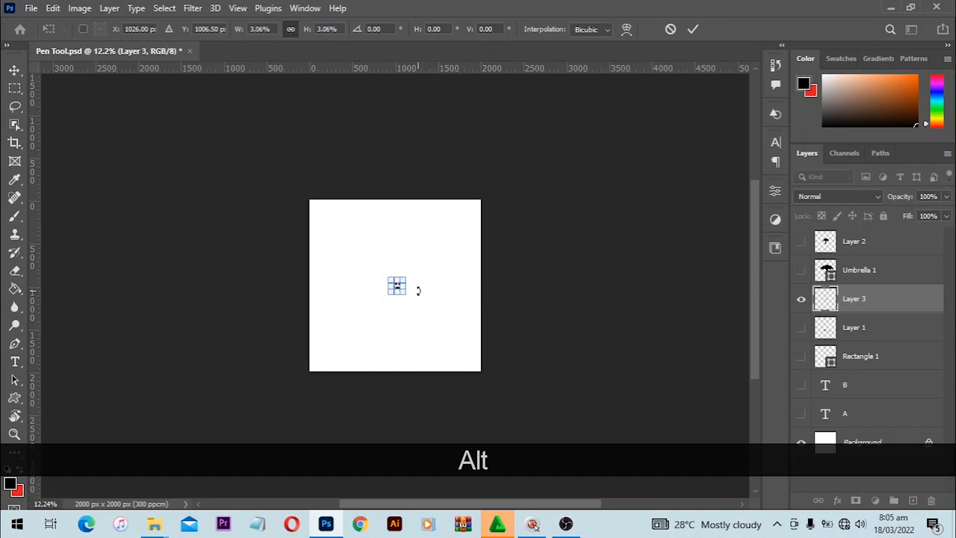
pyautogui.press('Return')
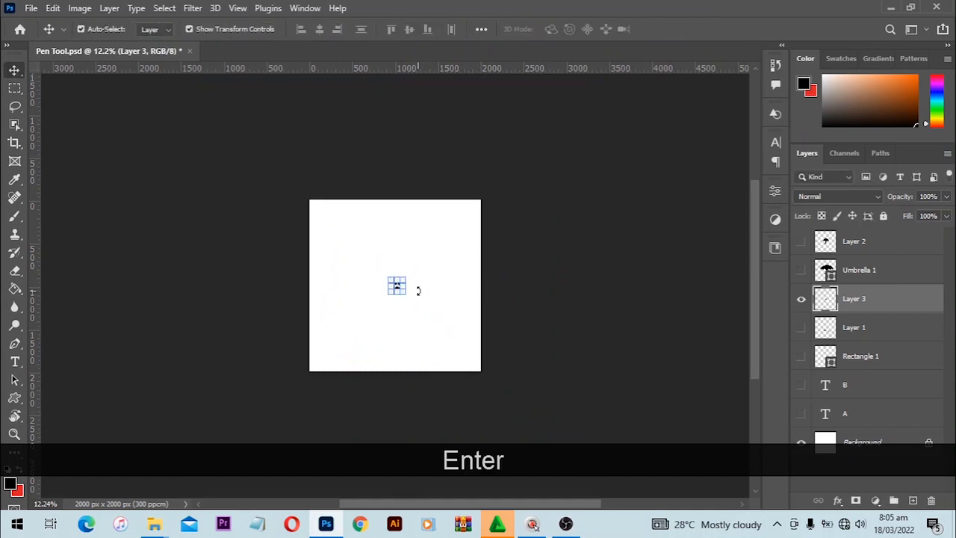
# Re-enlarge the tiny paw to about 2912%, leaving blurry edges, and deselect it
pyautogui.press('alt')
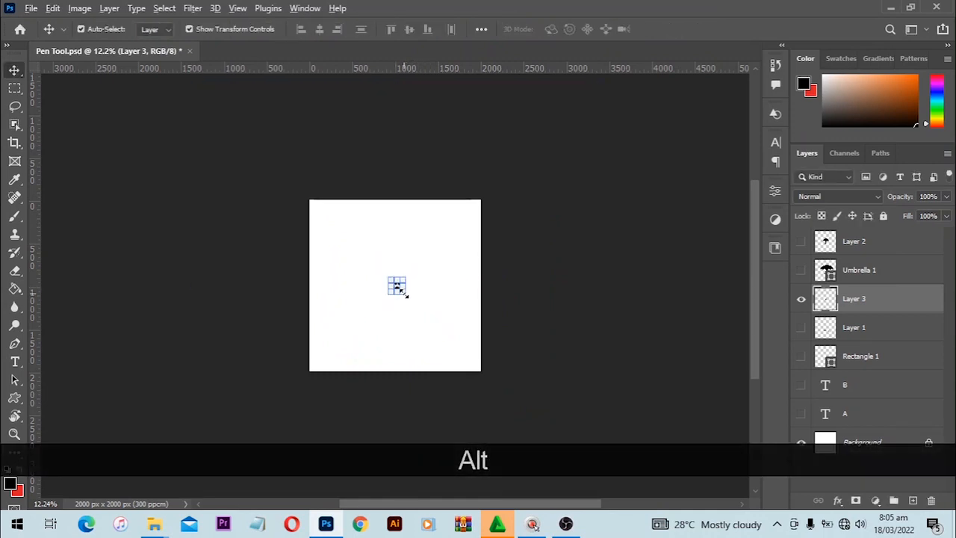
pyautogui.moveTo(403, 292); pyautogui.dragTo(605, 449)
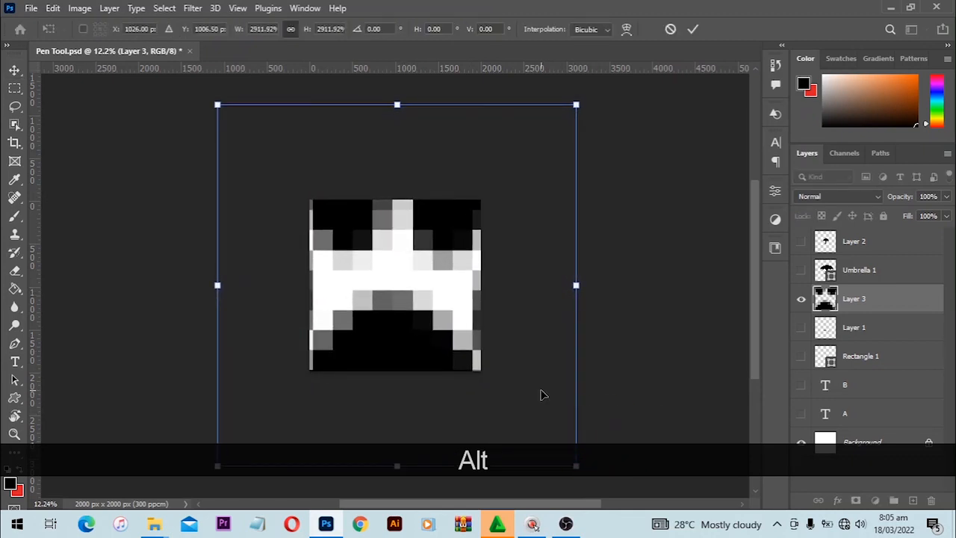
pyautogui.press('Return')
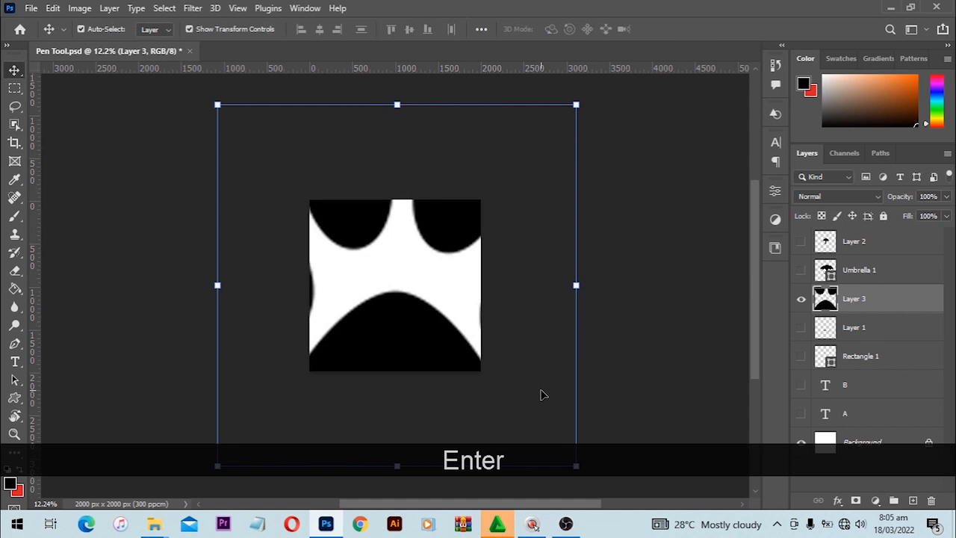
pyautogui.hotkey('ctrl', '0')
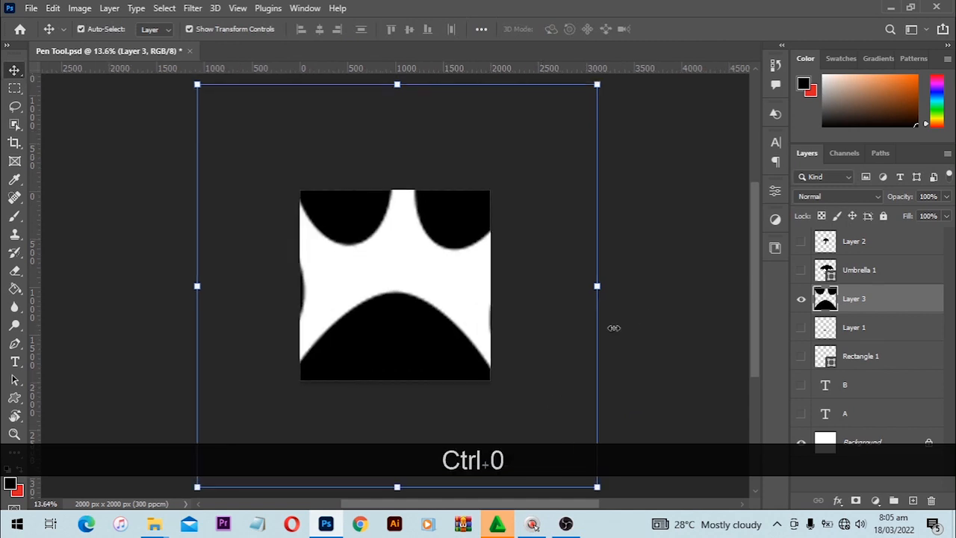
pyautogui.click(645, 313)
# Nudge the blurry pixel paw with the Move tool, then delete Layer 3
pyautogui.hotkey('ctrl', '0')
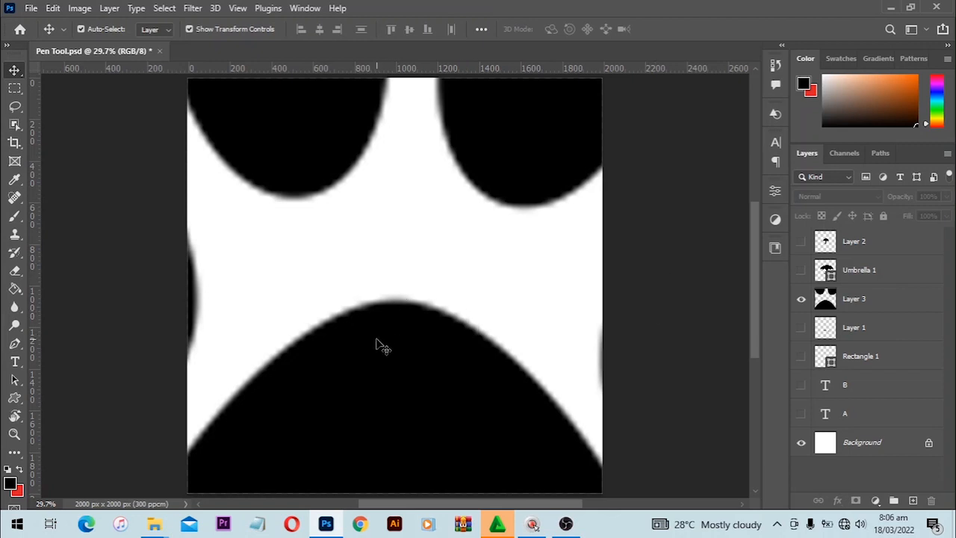
pyautogui.moveTo(376, 339); pyautogui.dragTo(427, 327)
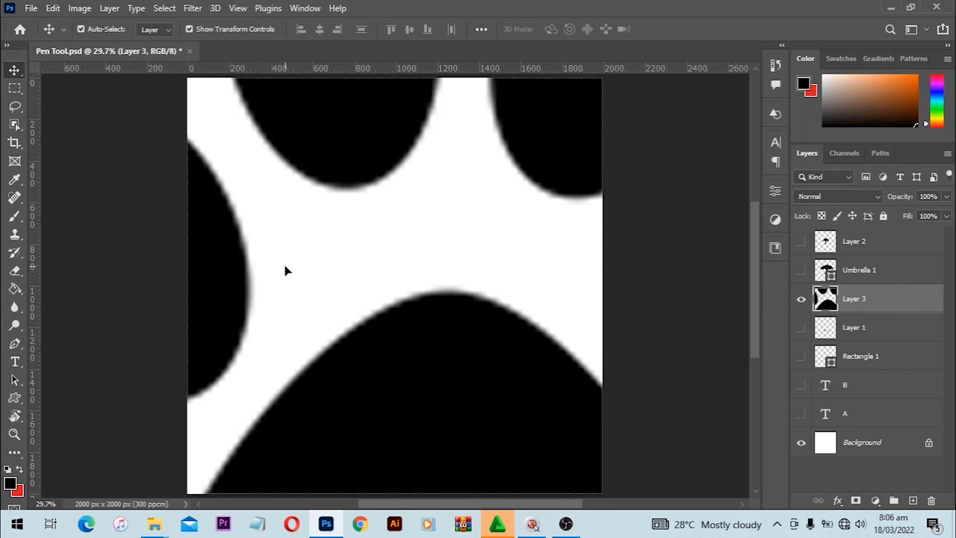
pyautogui.press('Delete')
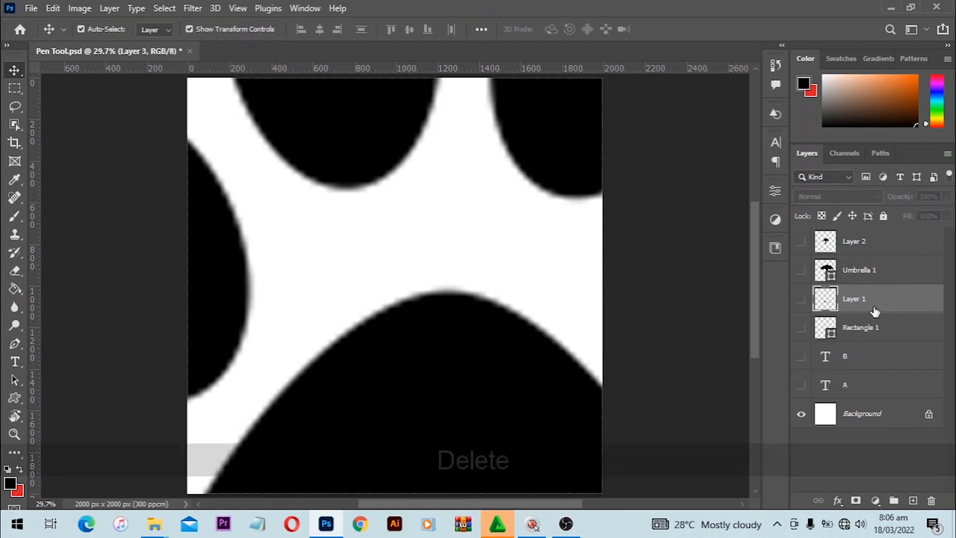